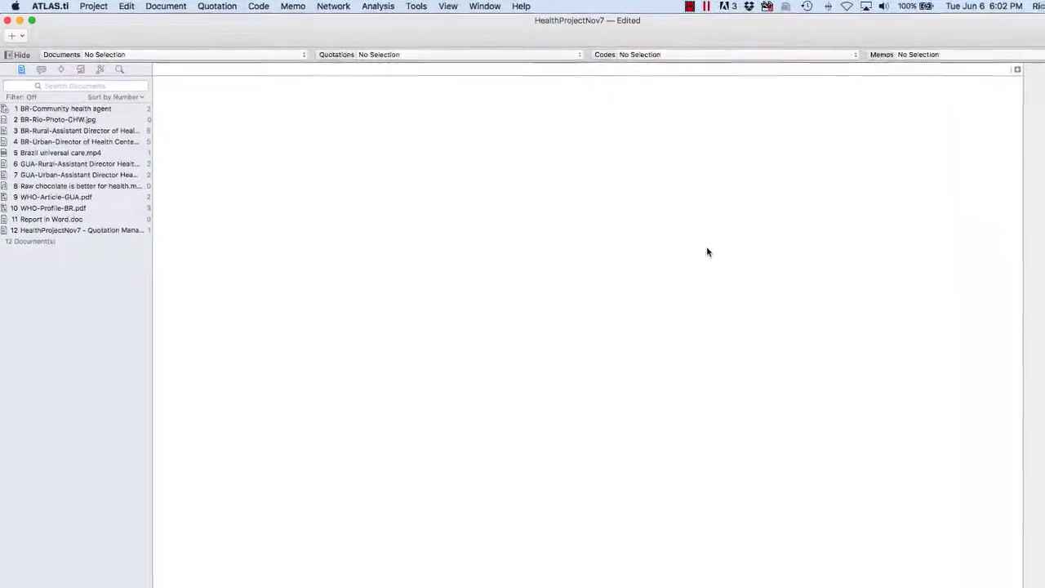
Step: Open the Code Manager for HealthProjectNov7 and select the Funding-Church code
{"action": "left_click", "coordinate": [264, 6]}
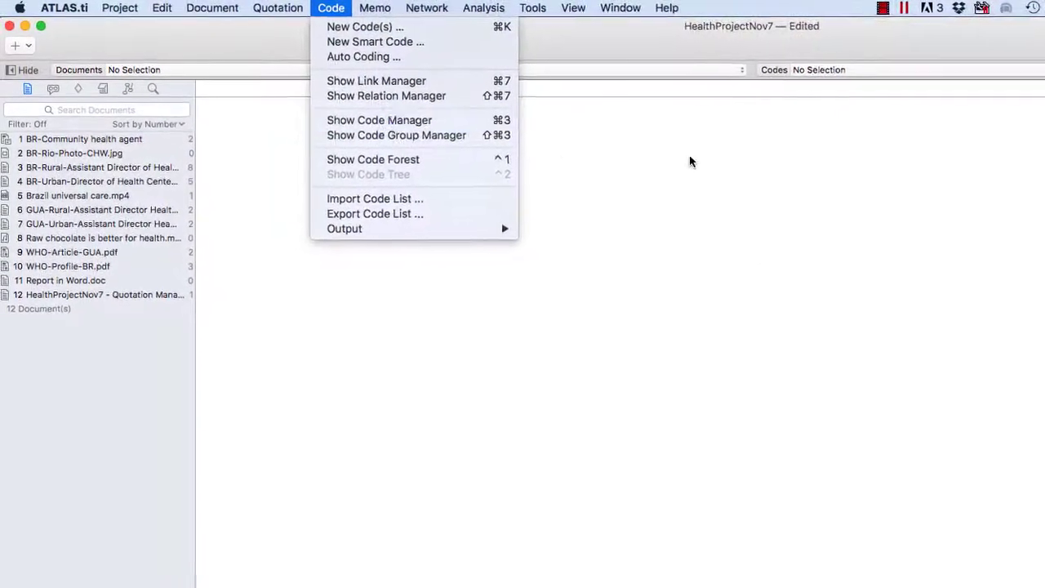
{"action": "left_click", "coordinate": [784, 82]}
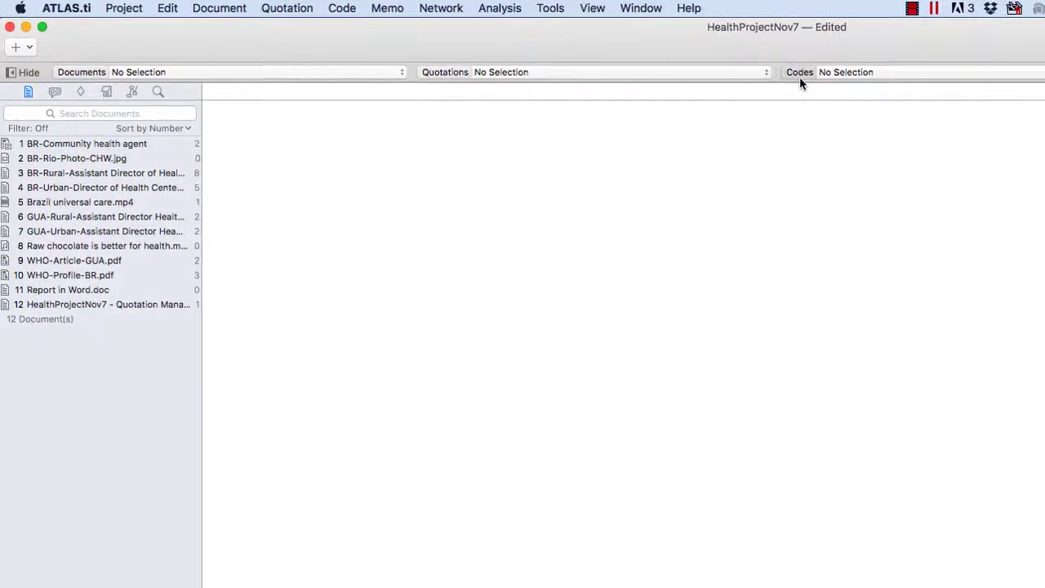
{"action": "key", "text": "super+3"}
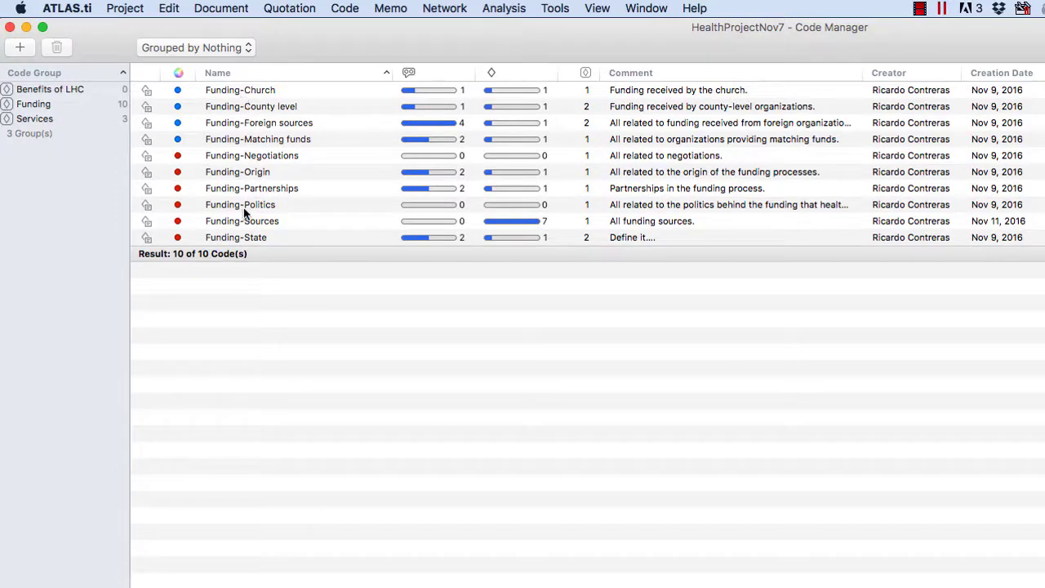
{"action": "left_click", "coordinate": [624, 97]}
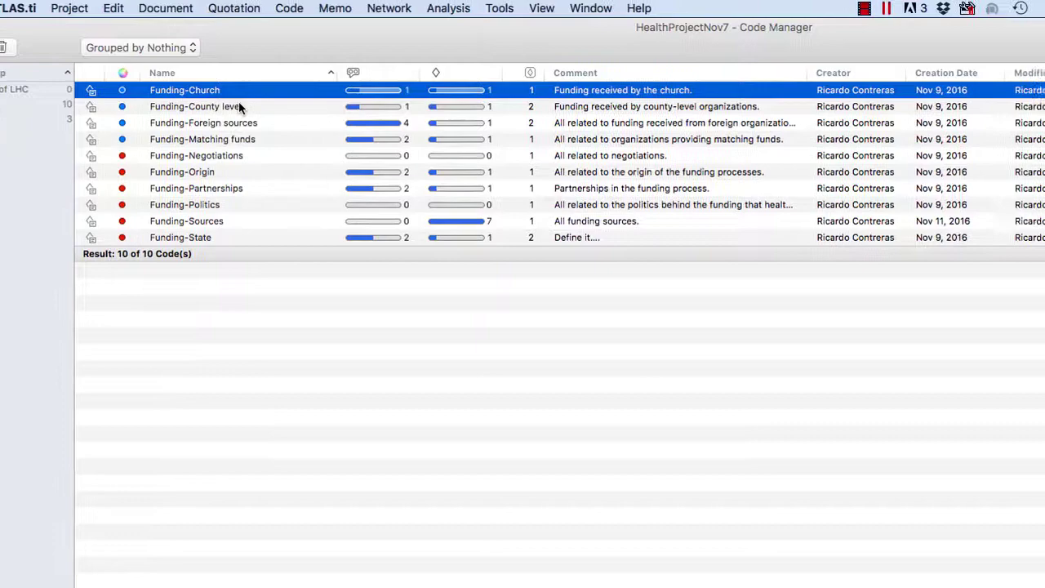
Step: Start exporting the code list as an Excel XLSX file named 'HealthProjectNov7 - Code List'
{"action": "left_click", "coordinate": [385, 339]}
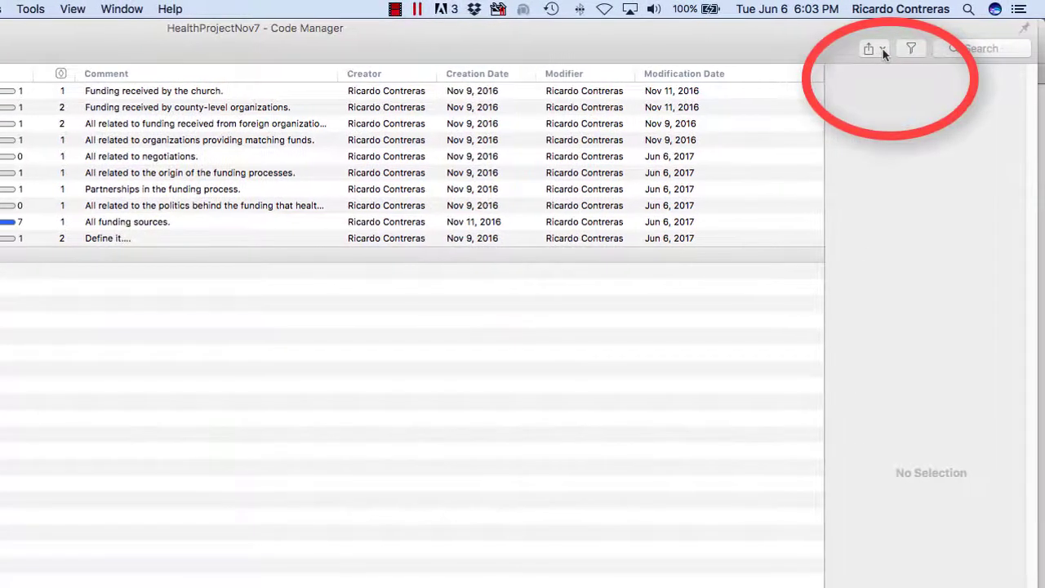
{"action": "left_click", "coordinate": [883, 50]}
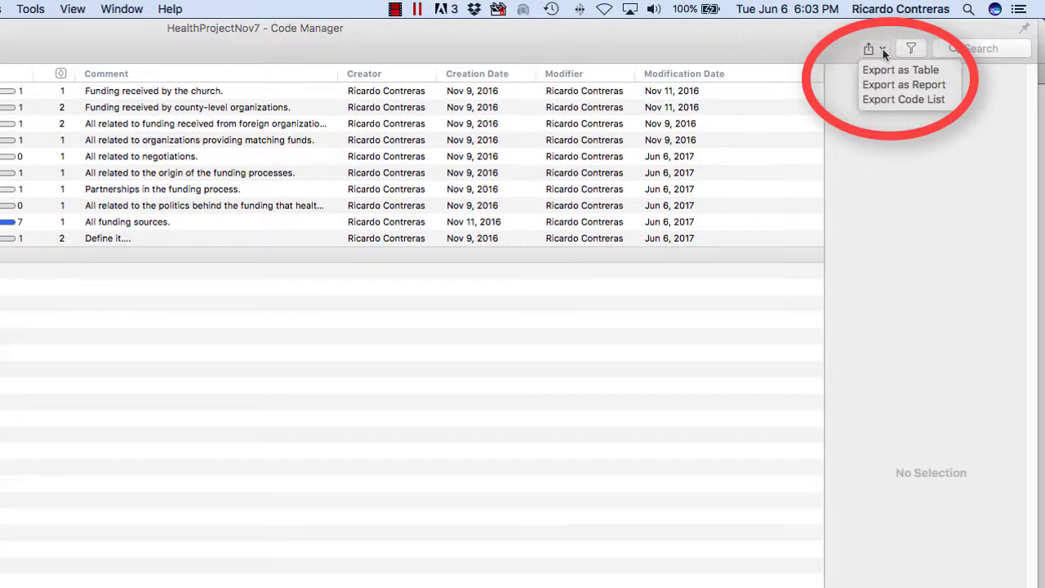
{"action": "left_click", "coordinate": [889, 102]}
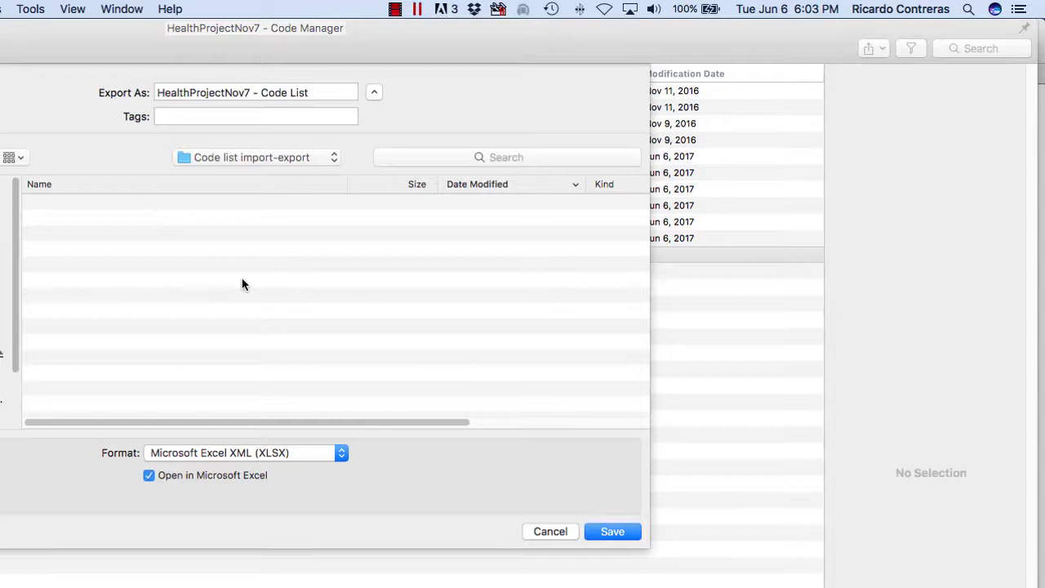
Step: Save the export so it opens in Excel, then wrap text across the whole sheet
{"action": "left_click", "coordinate": [611, 531]}
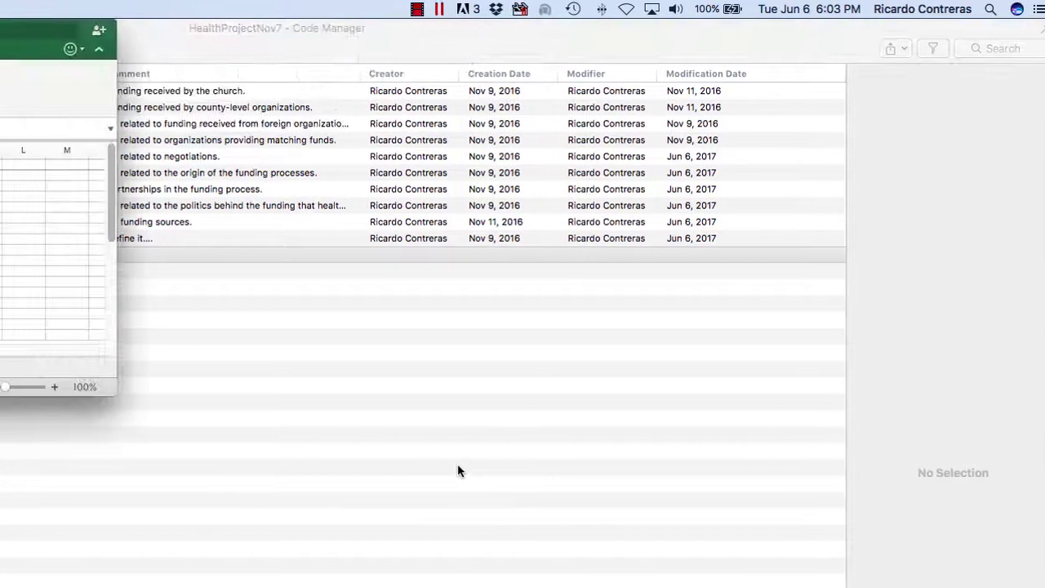
{"action": "left_click_drag", "start_coordinate": [151, 397], "coordinate": [561, 559]}
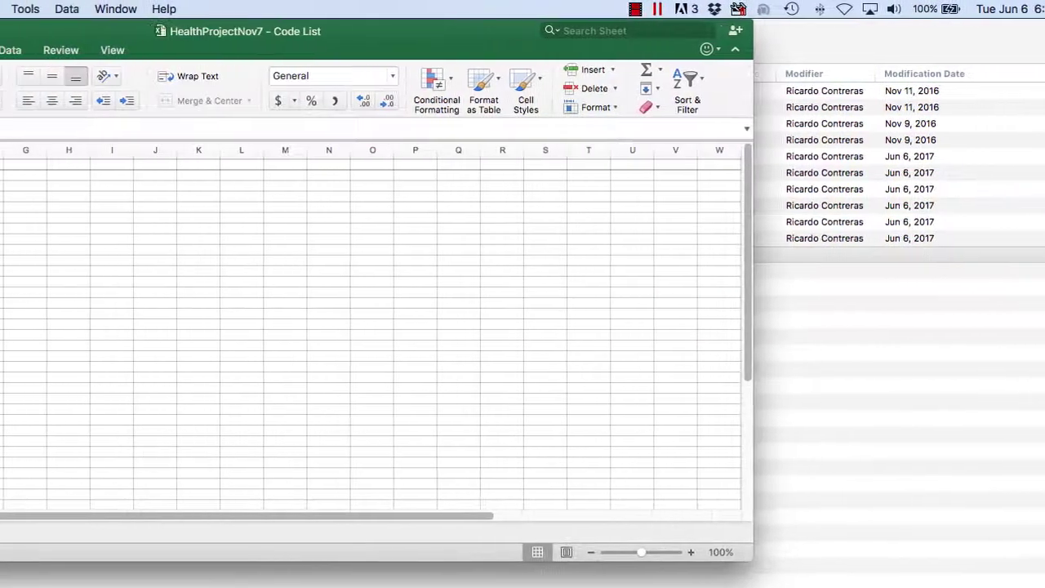
{"action": "left_click", "coordinate": [7, 164]}
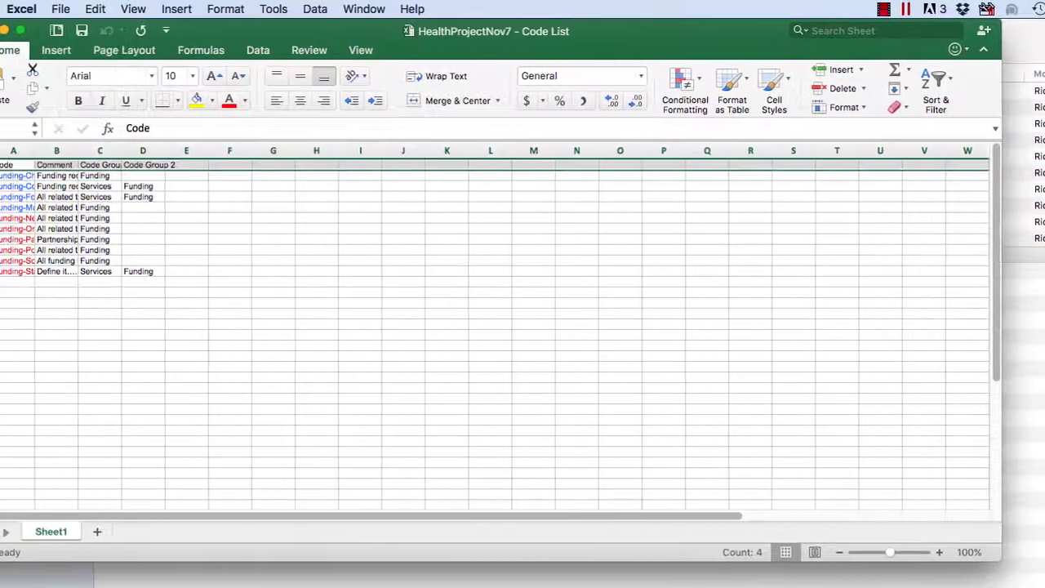
{"action": "left_click", "coordinate": [39, 197]}
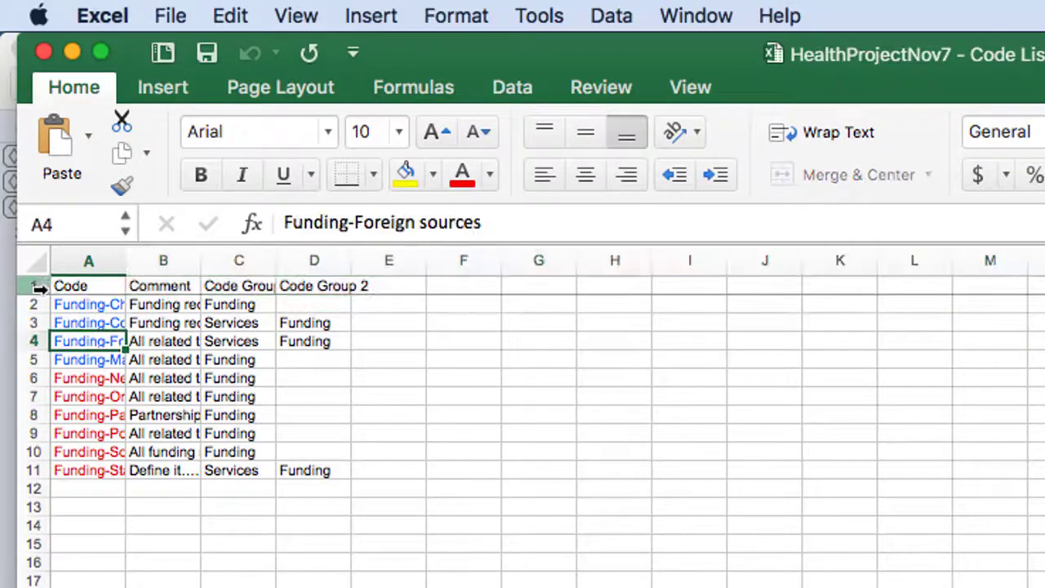
{"action": "left_click", "coordinate": [33, 262]}
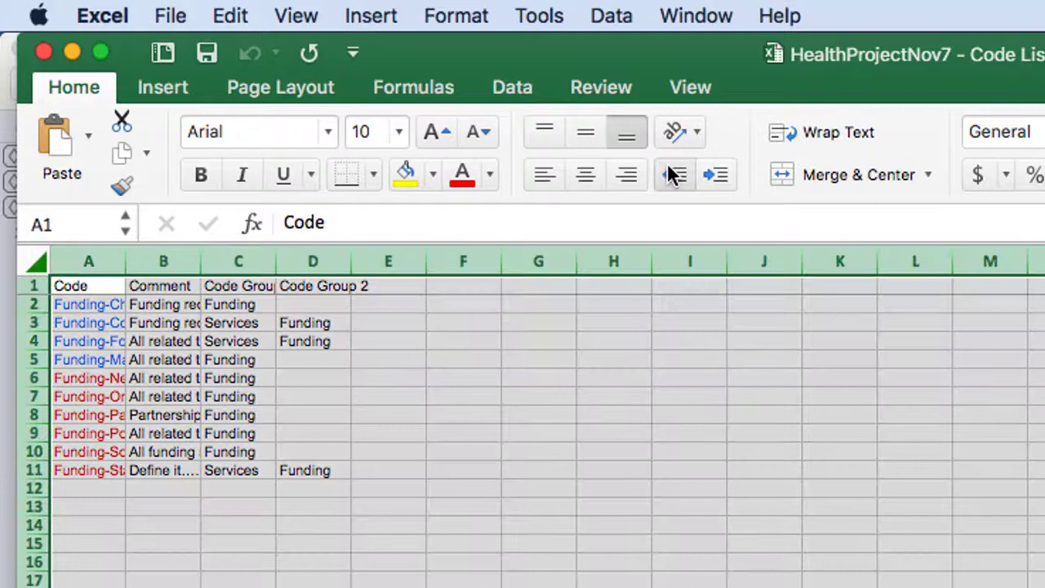
{"action": "left_click", "coordinate": [791, 133]}
Step: Widen columns A to D to fit code names, comments, Code Group 1 and Code Group 2
{"action": "left_click_drag", "start_coordinate": [613, 351], "coordinate": [613, 441]}
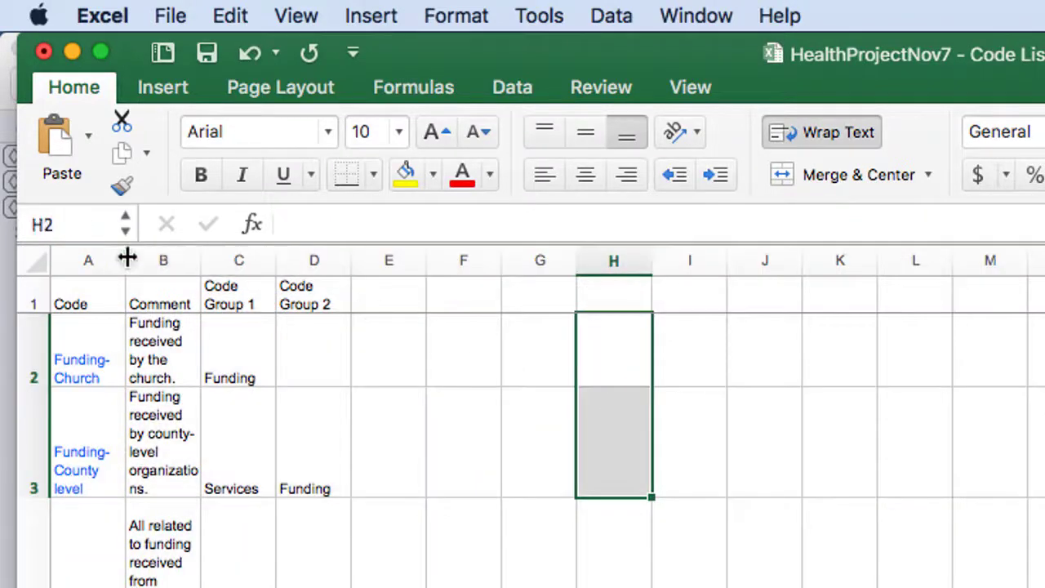
{"action": "left_click_drag", "start_coordinate": [118, 257], "coordinate": [307, 259]}
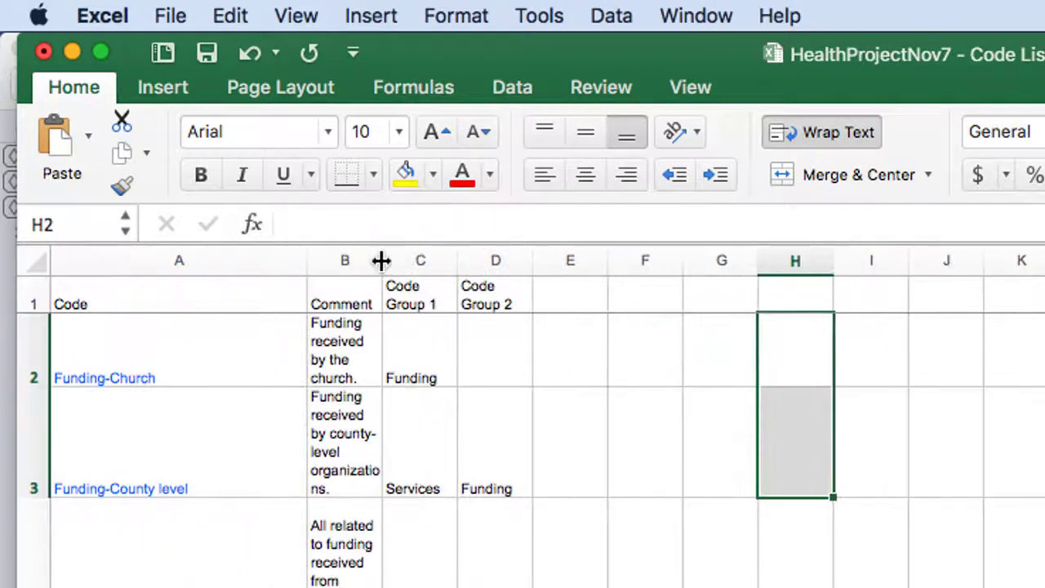
{"action": "left_click_drag", "start_coordinate": [381, 258], "coordinate": [546, 260]}
{"action": "left_click_drag", "start_coordinate": [624, 259], "coordinate": [728, 261]}
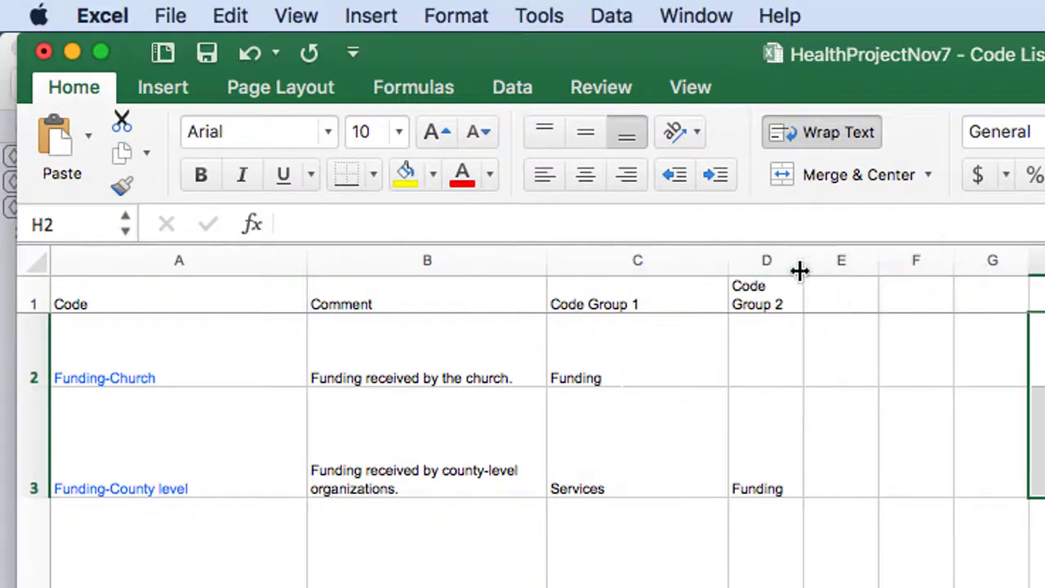
{"action": "left_click_drag", "start_coordinate": [801, 262], "coordinate": [914, 261]}
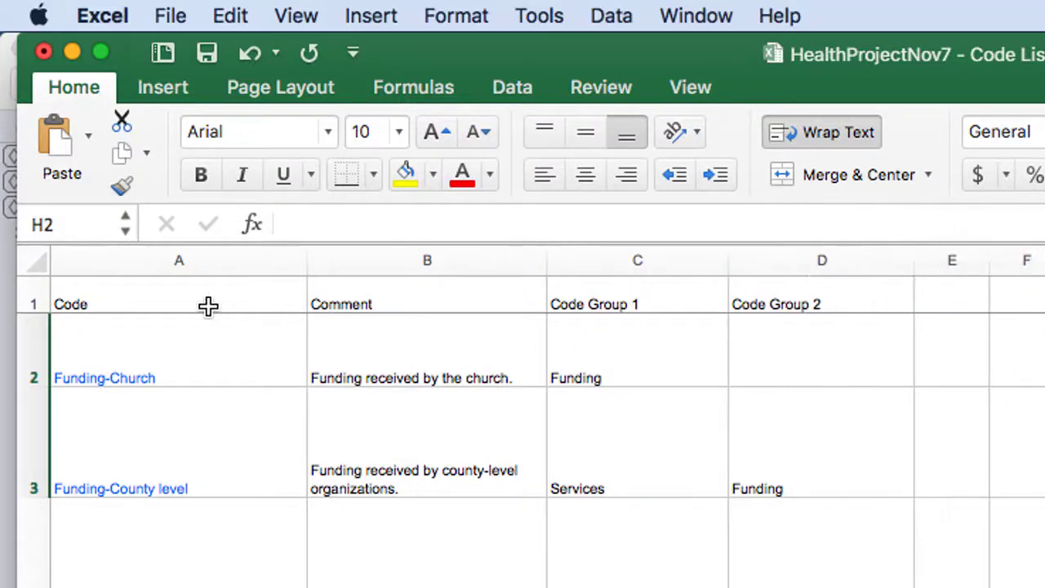
Step: Review the columns: Funding-Church's comment and Funding group, and Funding-County level's Services and Funding groups
{"action": "left_click", "coordinate": [174, 361]}
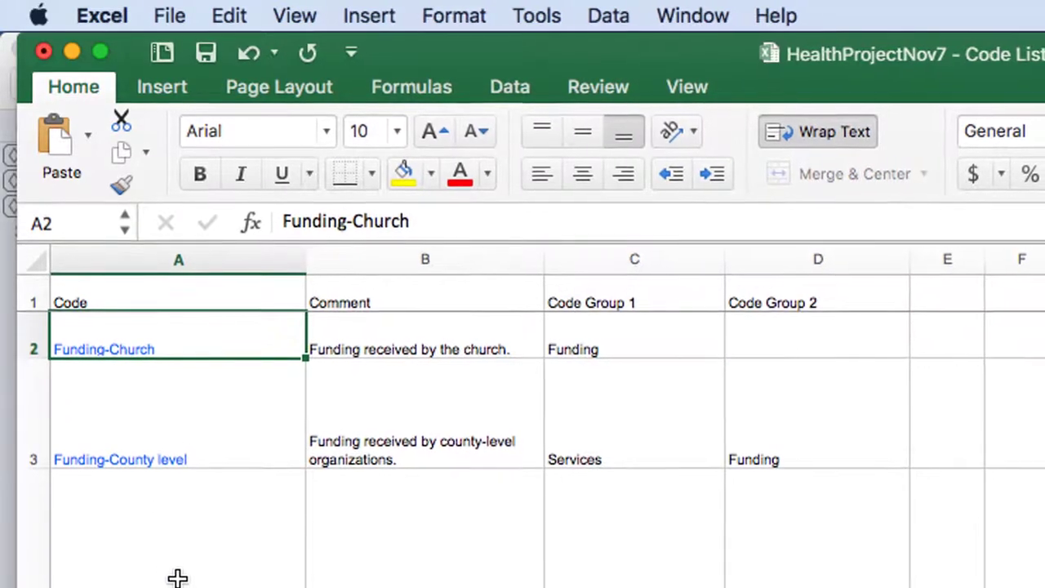
{"action": "scroll", "coordinate": [170, 551], "scroll_direction": "down", "scroll_amount": 2}
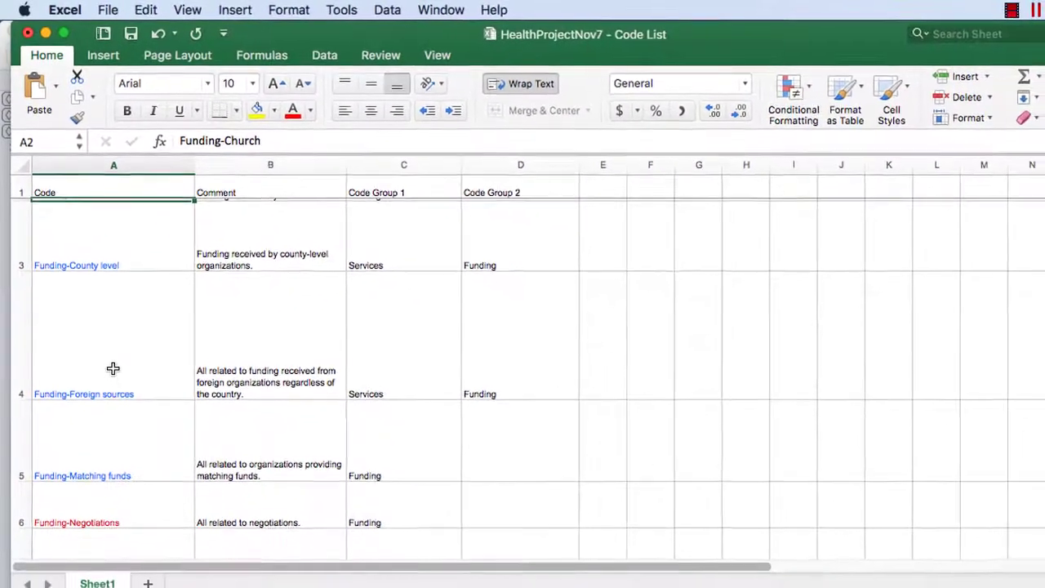
{"action": "scroll", "coordinate": [113, 368], "scroll_direction": "down", "scroll_amount": 5}
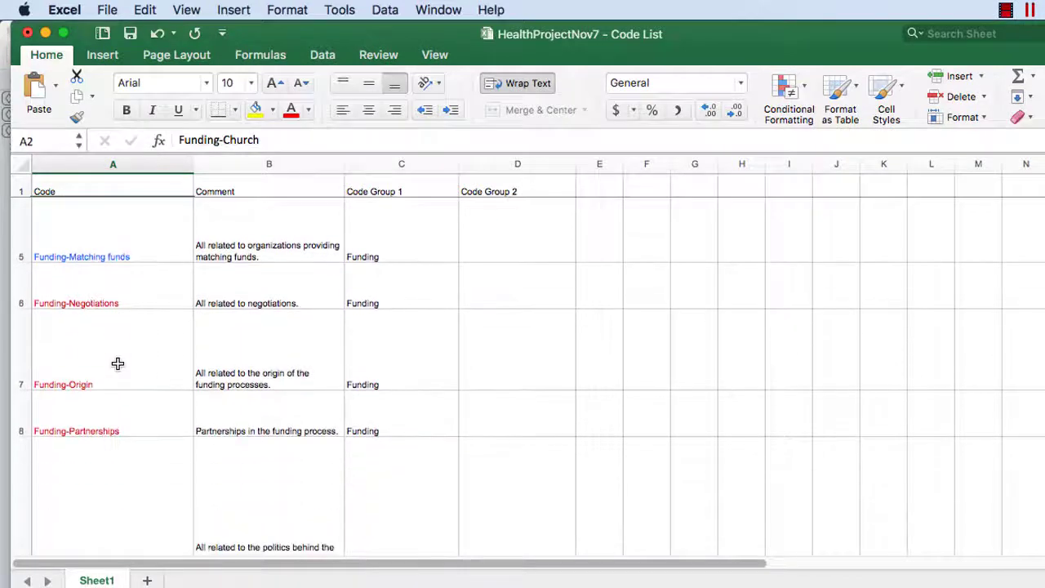
{"action": "scroll", "coordinate": [117, 363], "scroll_direction": "up", "scroll_amount": 5}
{"action": "left_click", "coordinate": [245, 227]}
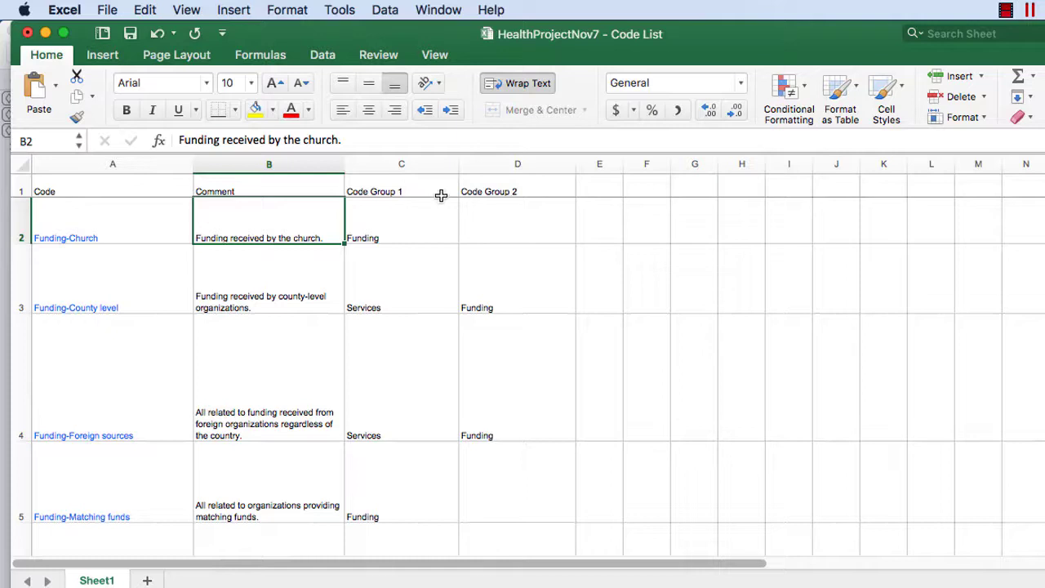
{"action": "left_click", "coordinate": [414, 190]}
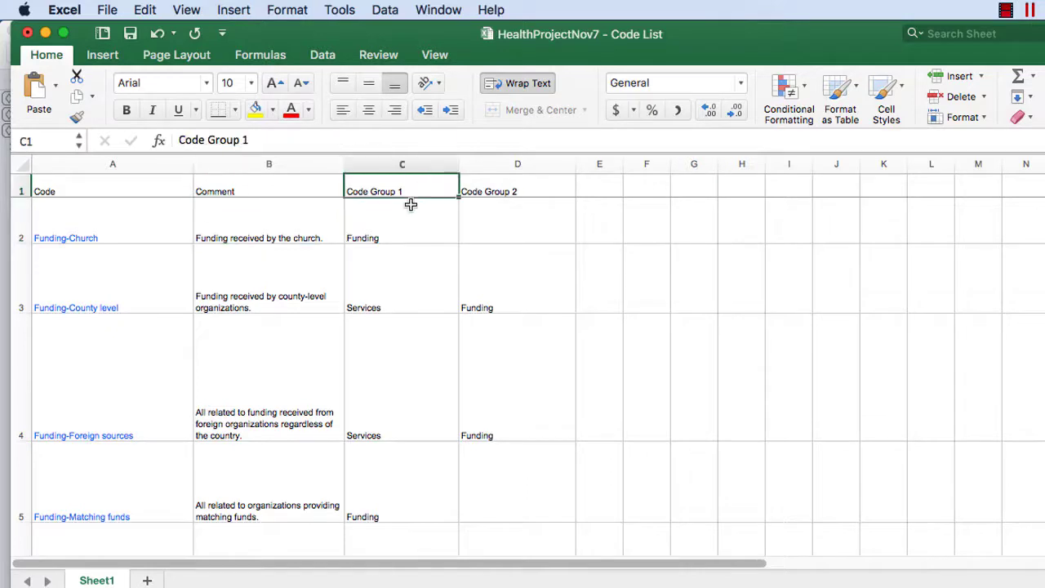
{"action": "left_click", "coordinate": [509, 191]}
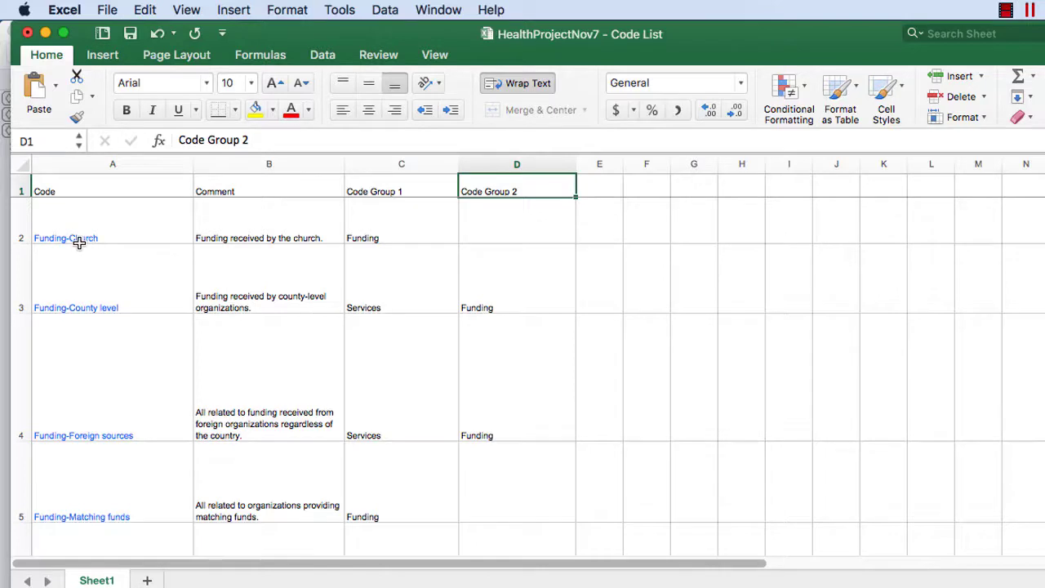
{"action": "left_click", "coordinate": [389, 236]}
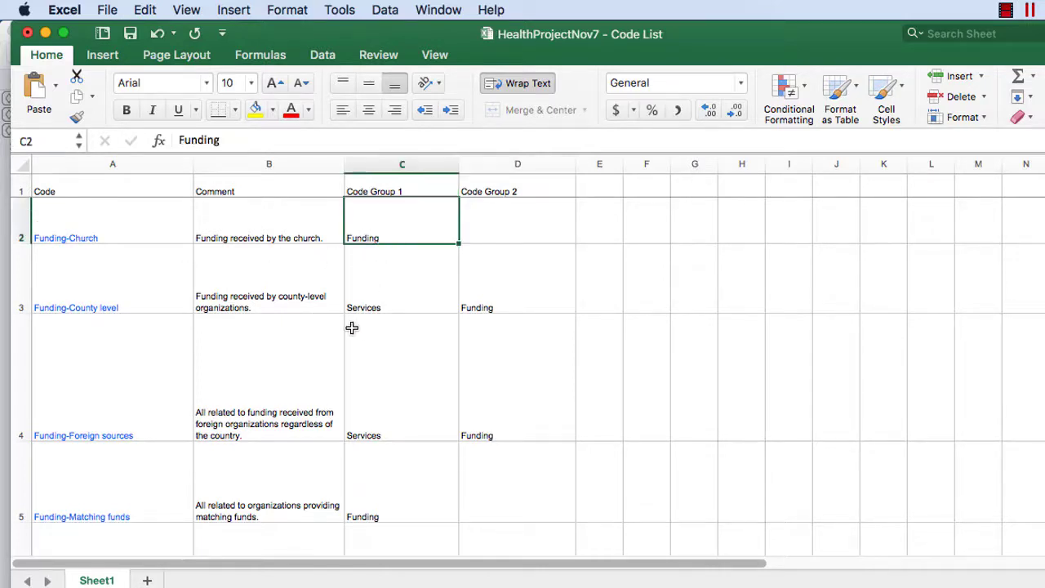
{"action": "left_click", "coordinate": [99, 307]}
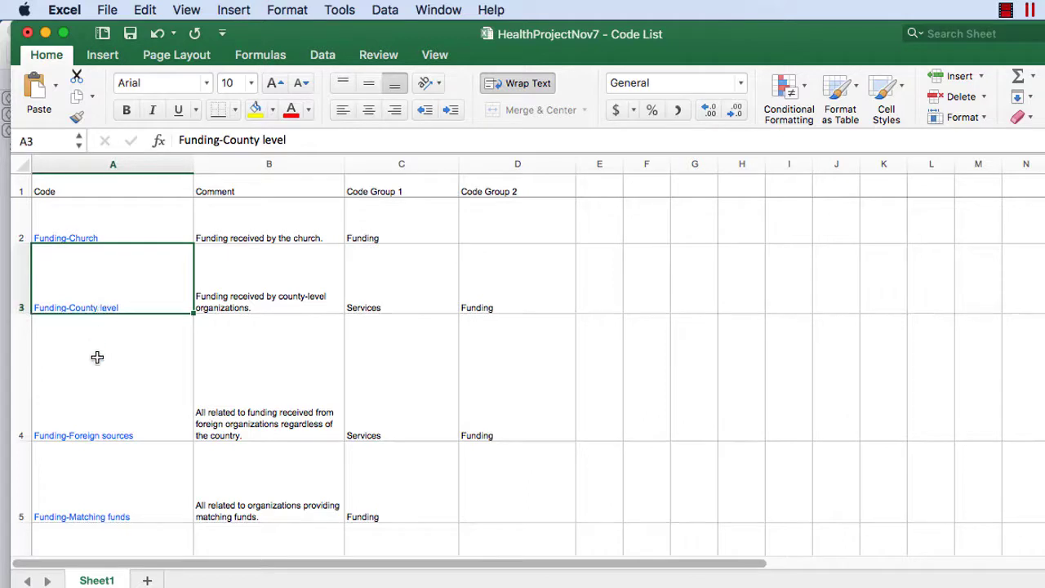
{"action": "left_click", "coordinate": [377, 307]}
{"action": "left_click", "coordinate": [503, 307]}
Step: Save the formatted code list workbook and close it
{"action": "scroll", "coordinate": [455, 424], "scroll_direction": "down", "scroll_amount": 2}
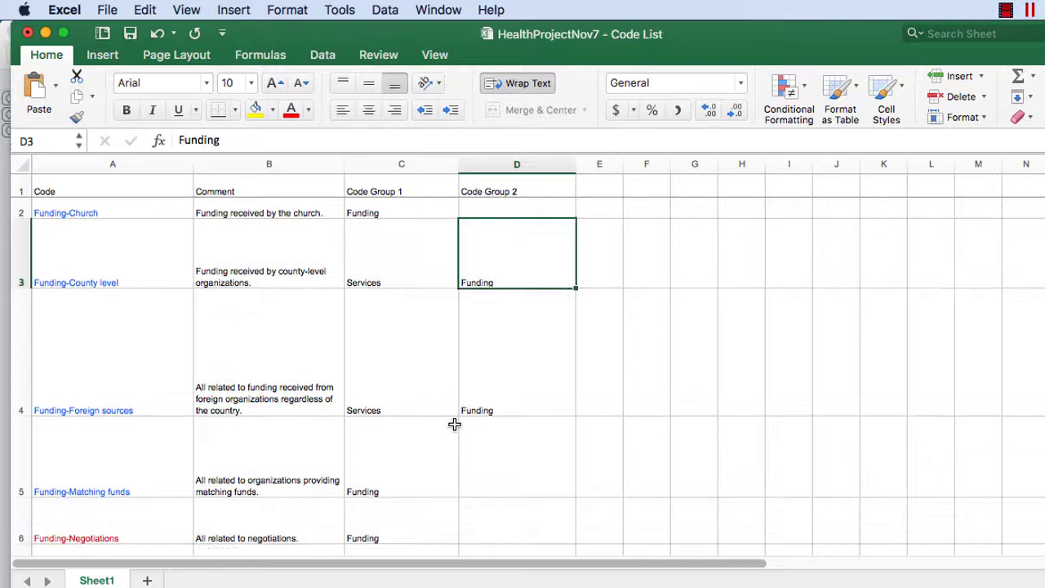
{"action": "scroll", "coordinate": [454, 425], "scroll_direction": "up", "scroll_amount": 2}
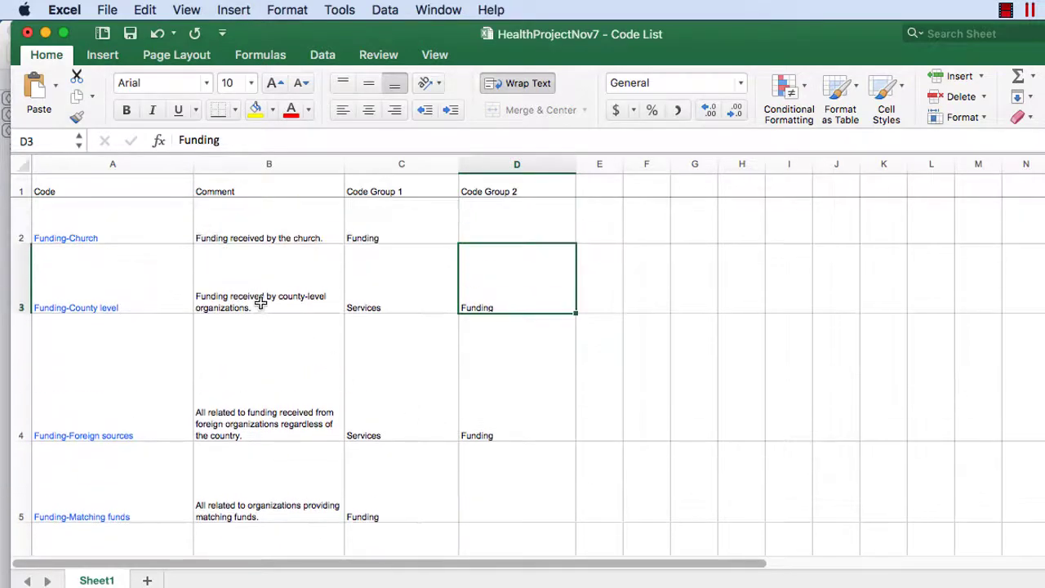
{"action": "left_click", "coordinate": [131, 34]}
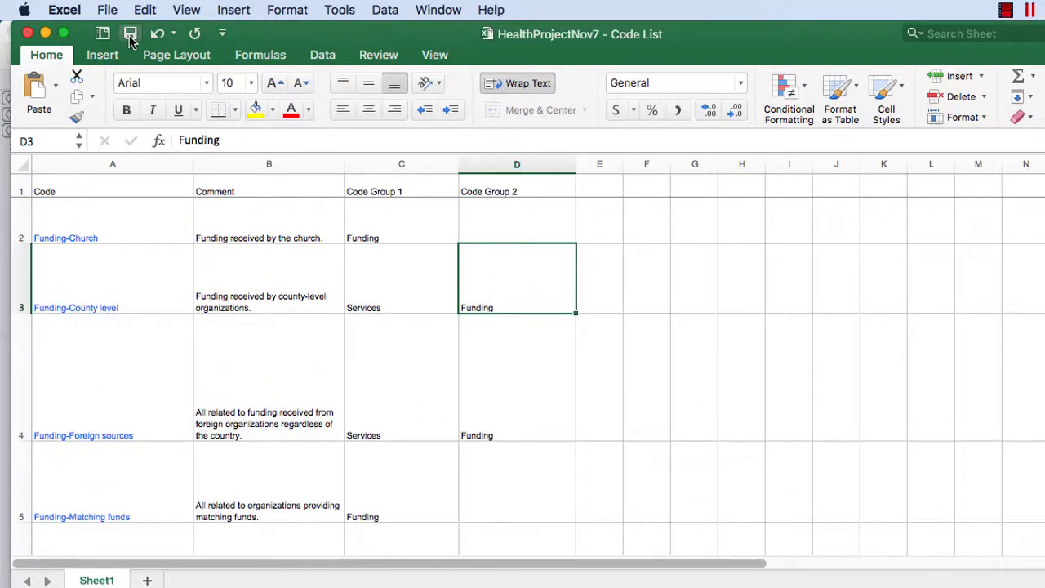
{"action": "left_click", "coordinate": [28, 32]}
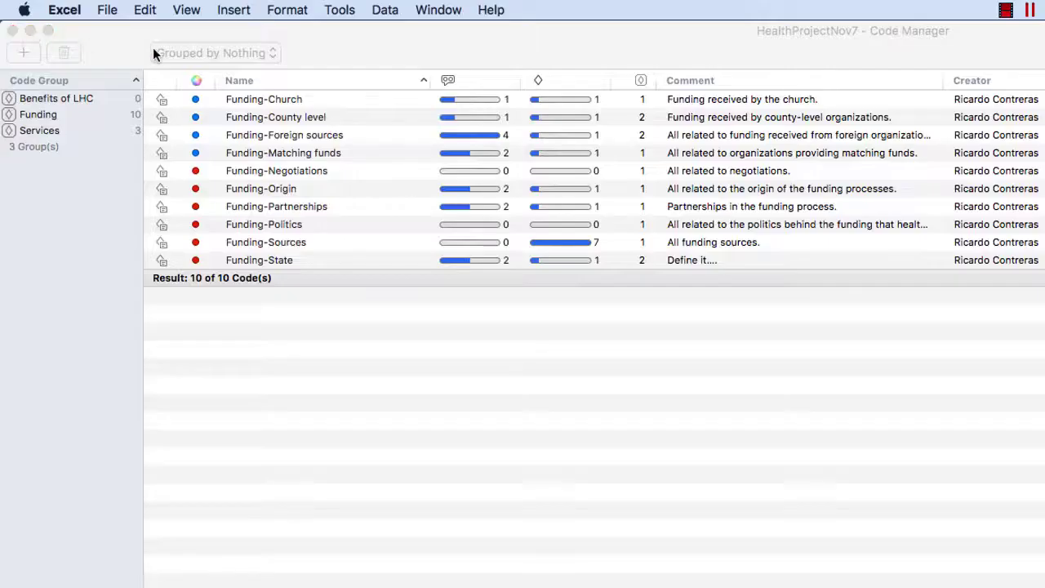
Step: Close the Code Manager and open the empty New Project from the recent projects list
{"action": "left_click", "coordinate": [12, 31]}
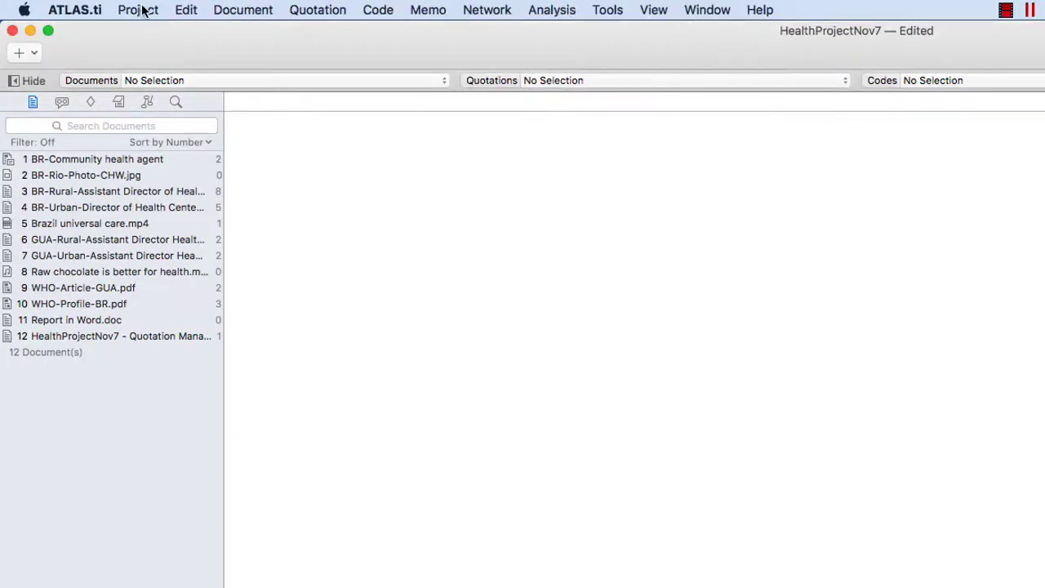
{"action": "left_click", "coordinate": [138, 9]}
{"action": "mouse_move", "coordinate": [159, 65]}
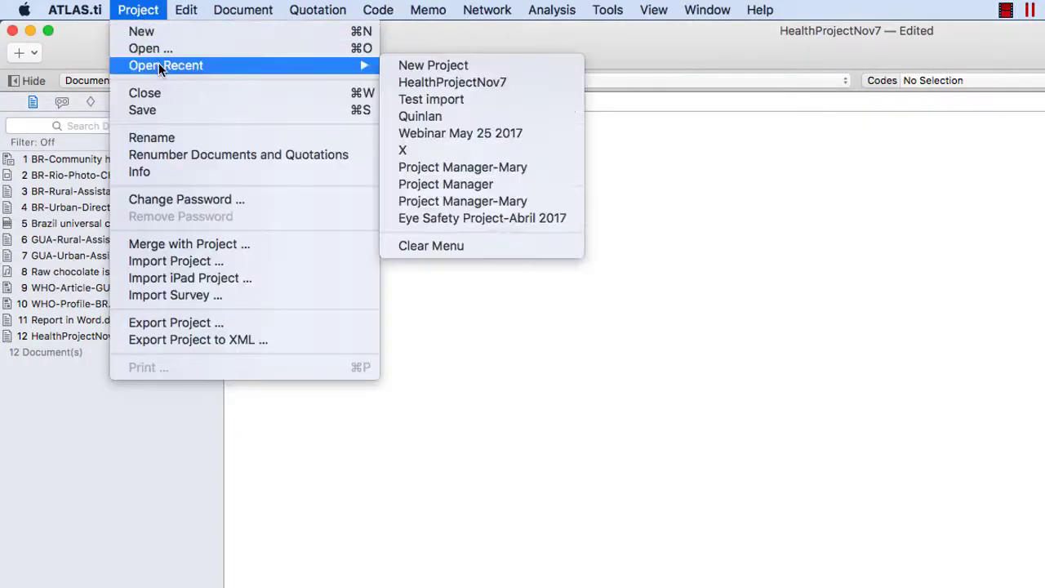
{"action": "left_click", "coordinate": [417, 68]}
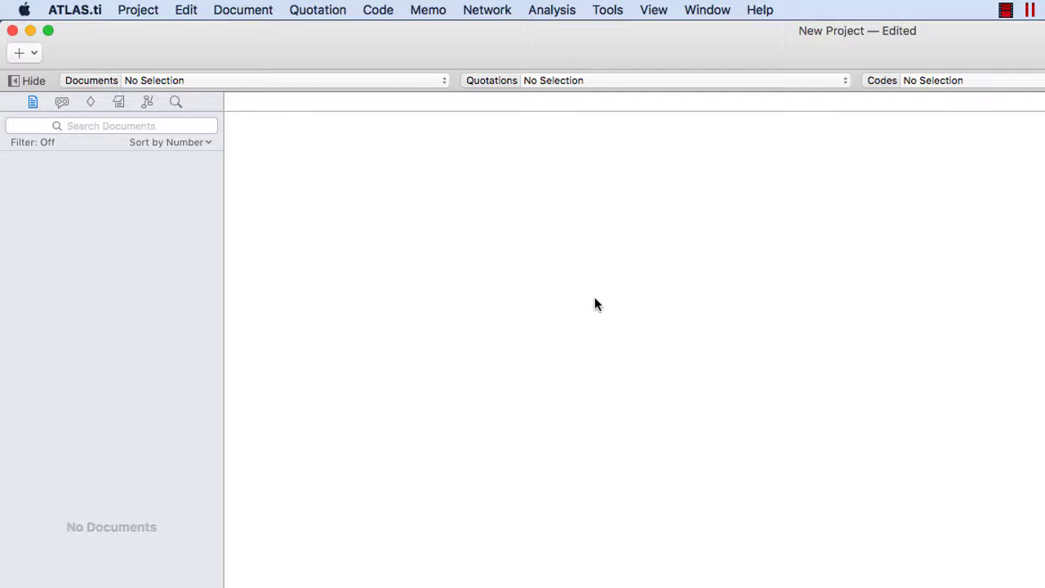
Step: Import 'HealthProjectNov7 - Code List.xlsx' and view its ten Funding codes in the Code Manager
{"action": "left_click", "coordinate": [382, 10]}
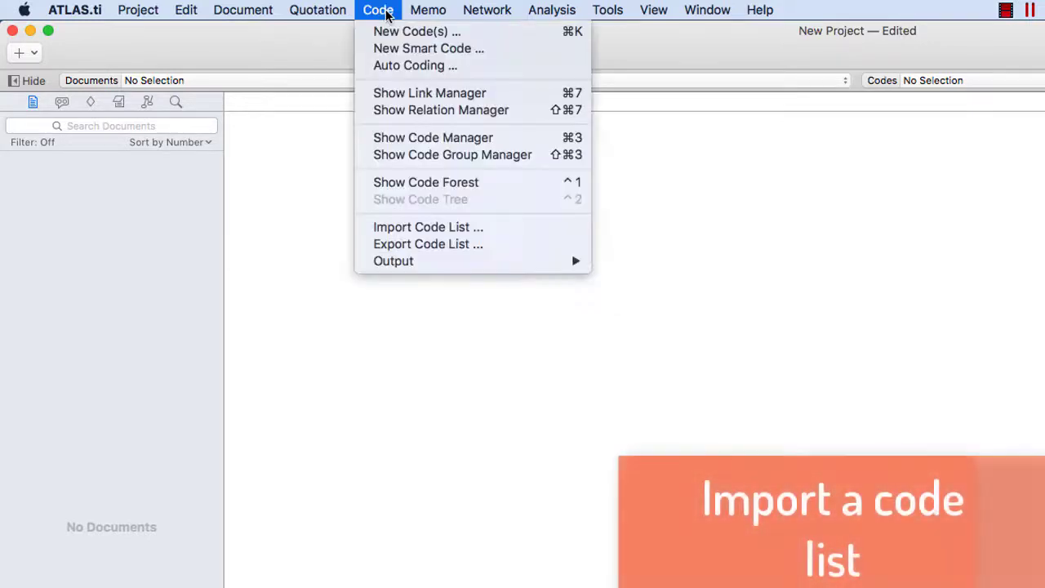
{"action": "left_click", "coordinate": [413, 226]}
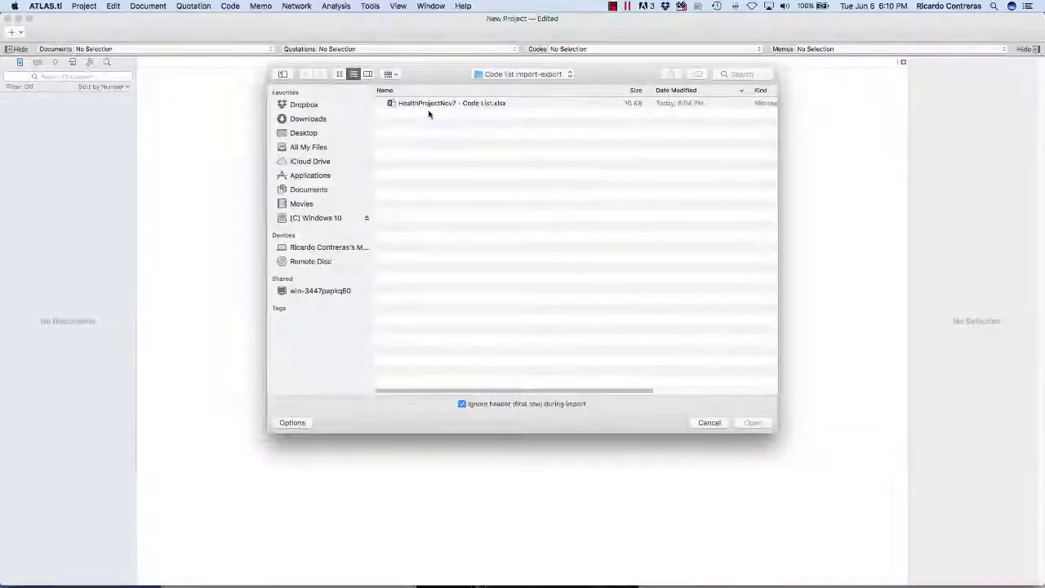
{"action": "left_click", "coordinate": [430, 106]}
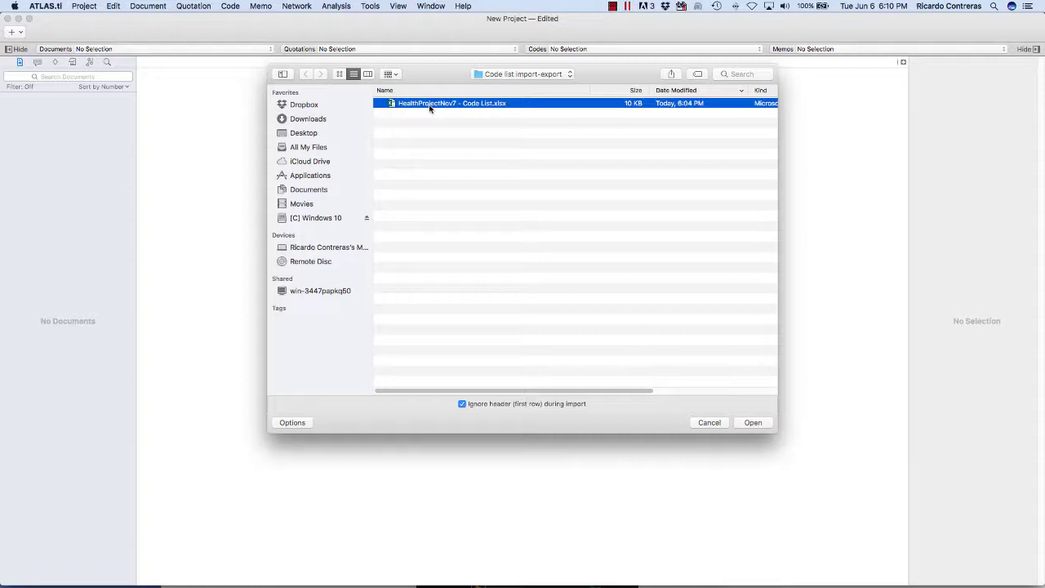
{"action": "left_click", "coordinate": [742, 422]}
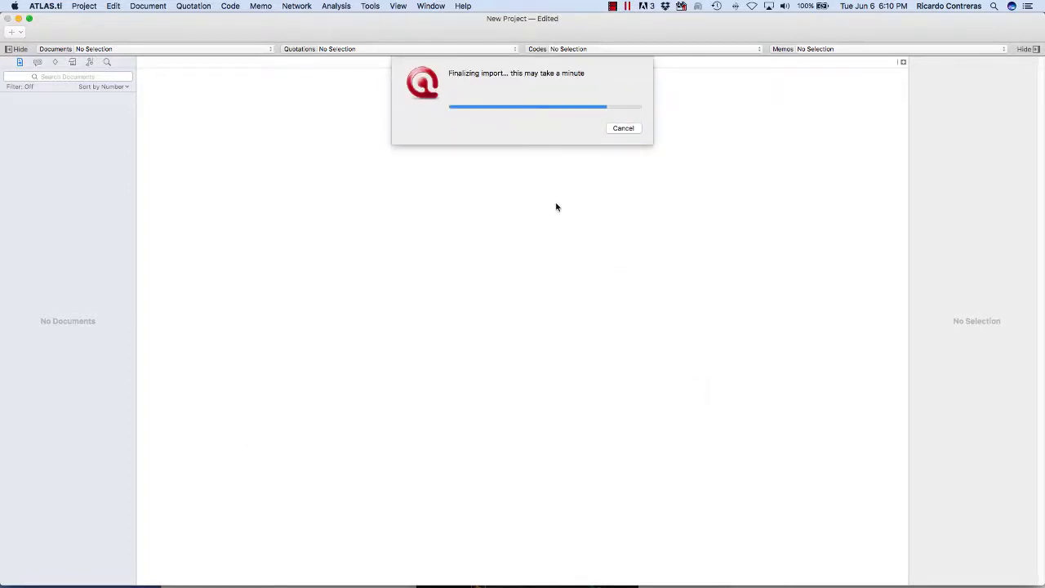
{"action": "left_click", "coordinate": [538, 49]}
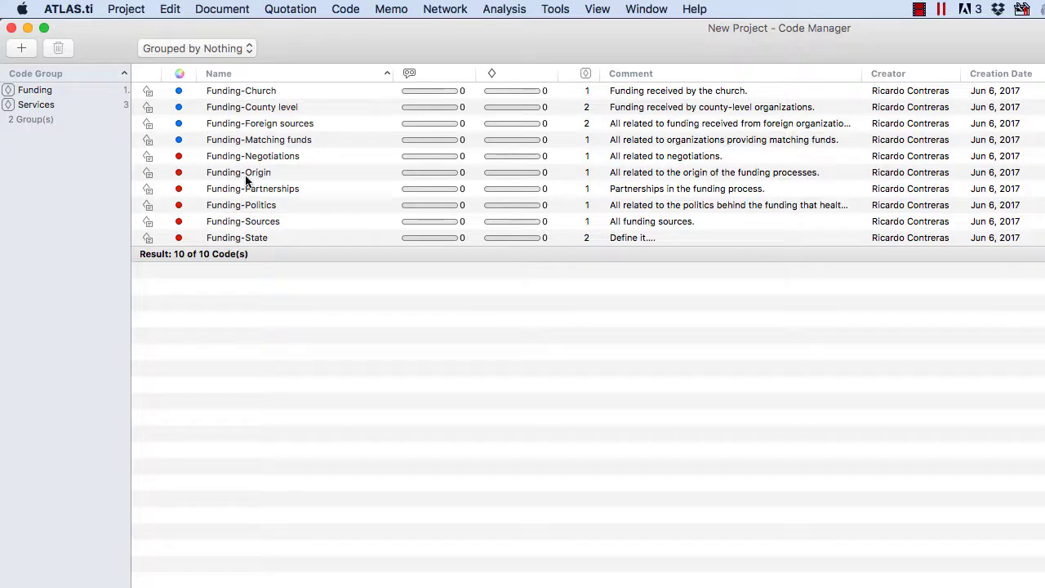
{"action": "left_click", "coordinate": [653, 96]}
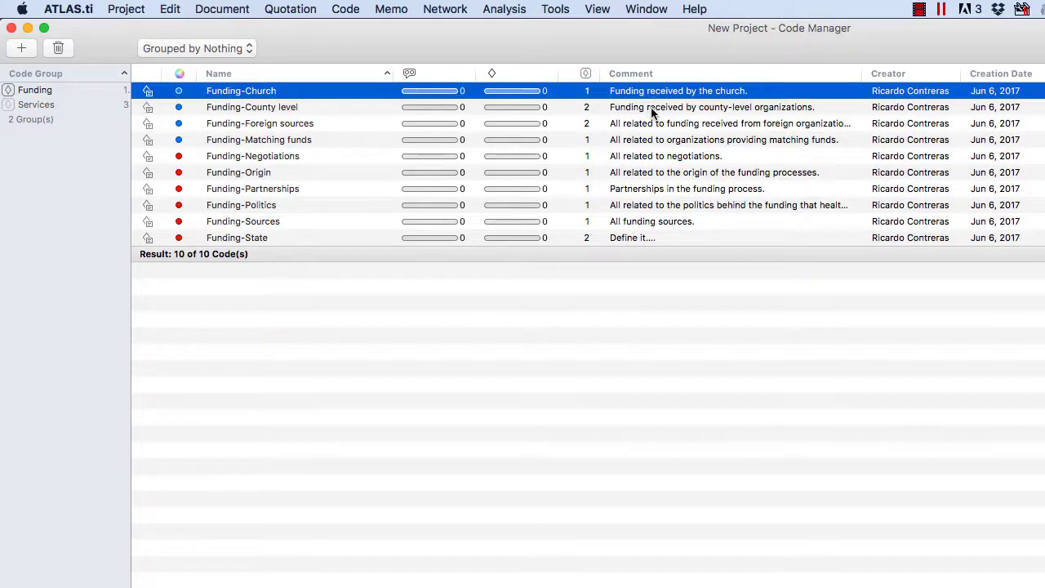
{"action": "left_click", "coordinate": [655, 110]}
{"action": "left_click", "coordinate": [650, 125]}
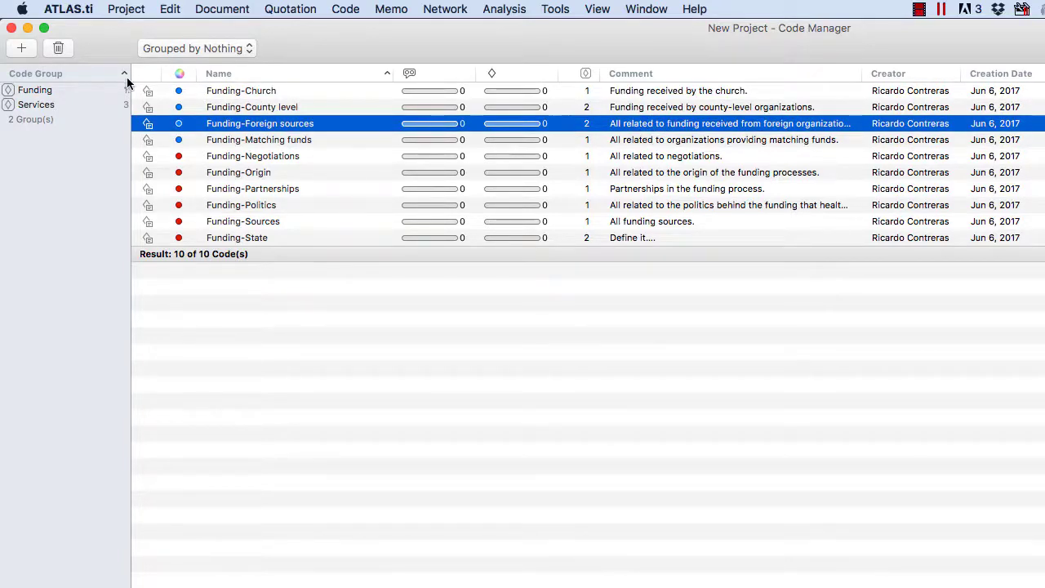
{"action": "left_click_drag", "start_coordinate": [130, 76], "coordinate": [164, 75]}
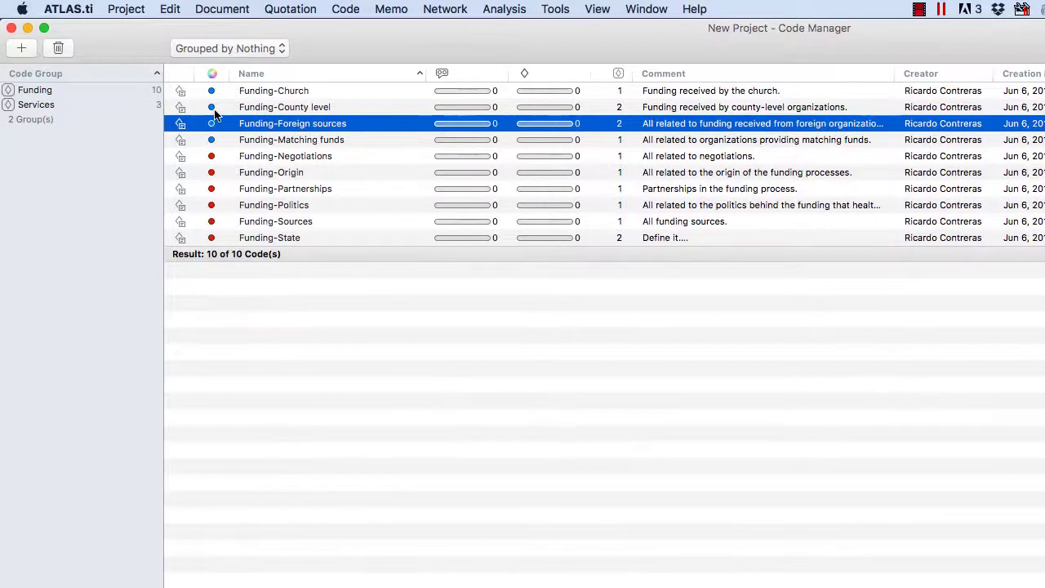
{"action": "left_click", "coordinate": [40, 91]}
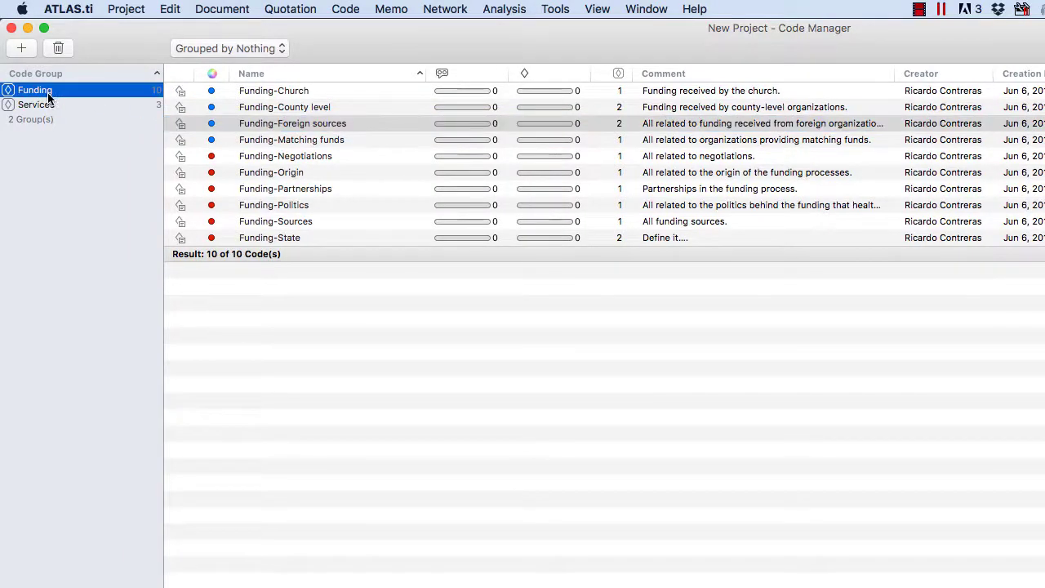
{"action": "left_click", "coordinate": [49, 104]}
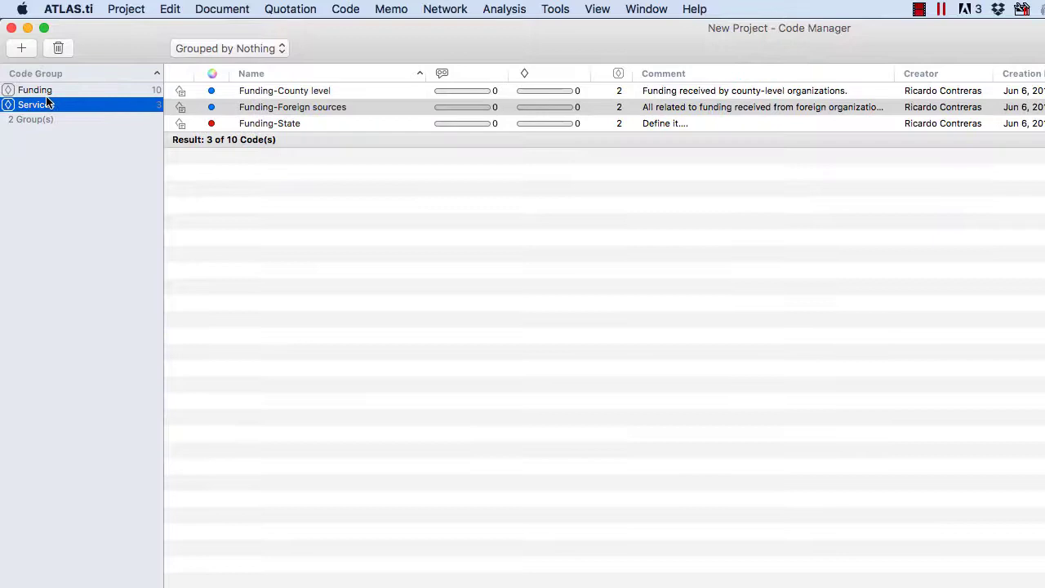
{"action": "left_click", "coordinate": [46, 95]}
{"action": "left_click", "coordinate": [46, 107]}
{"action": "left_click", "coordinate": [63, 196]}
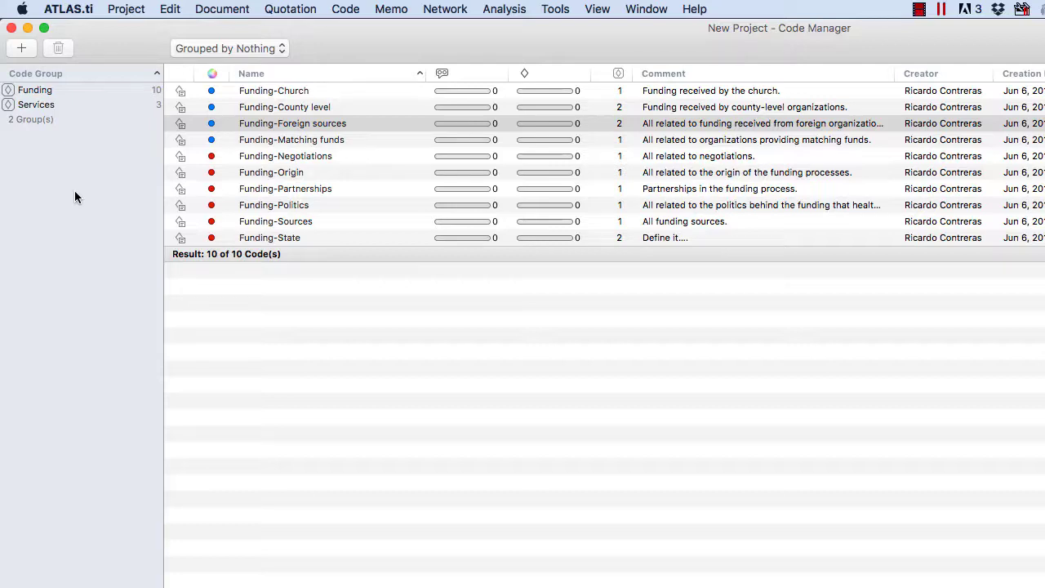
Step: In a blank workbook, enter headers Codes, Definitions, Group 1 and Group 2 in cells A1 to D1
{"action": "left_click", "coordinate": [11, 29]}
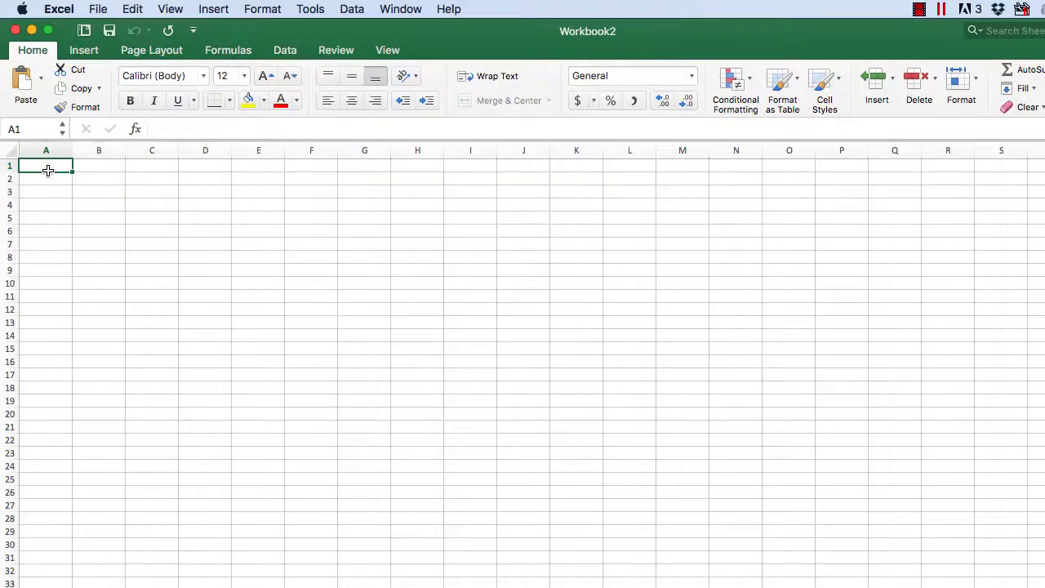
{"action": "double_click", "coordinate": [54, 169]}
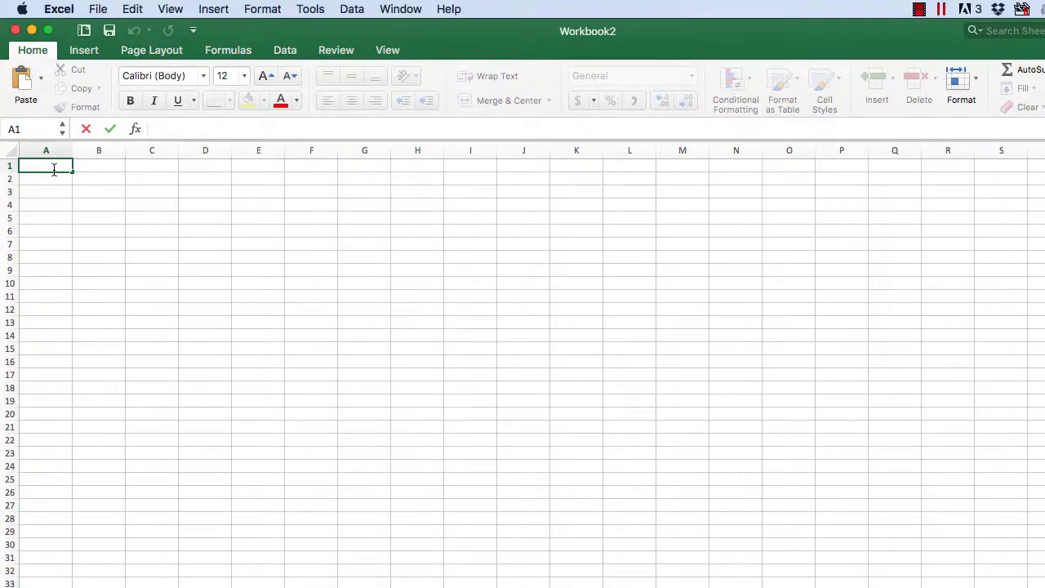
{"action": "type", "text": "Codes"}
{"action": "key", "text": "Tab"}
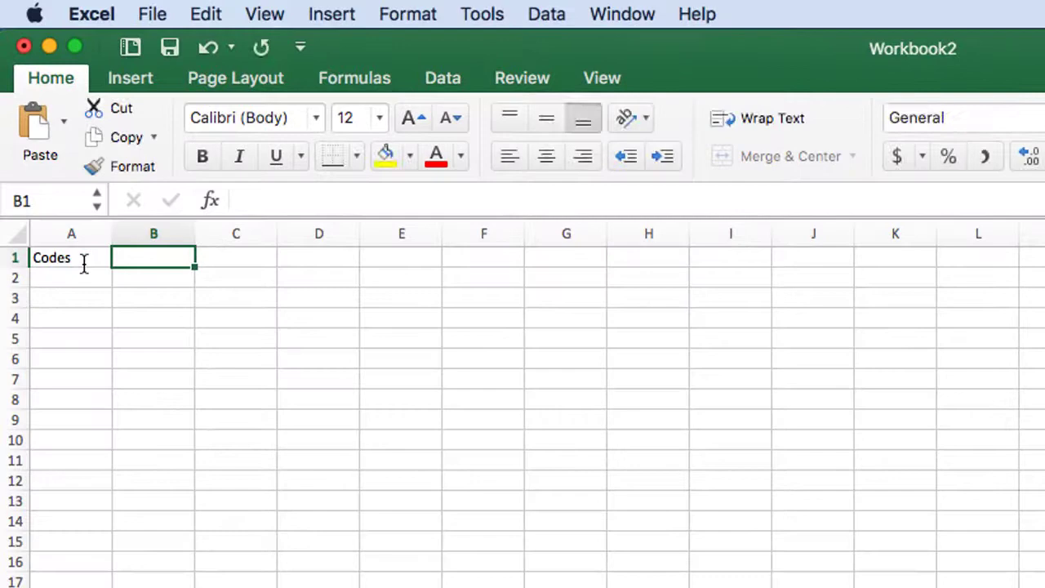
{"action": "type", "text": "Definitio"}
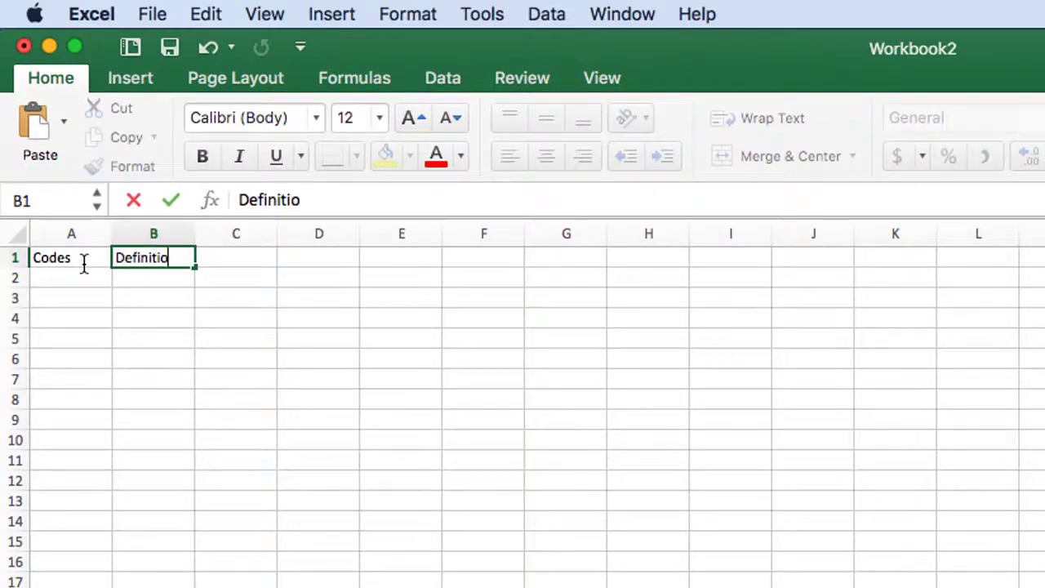
{"action": "type", "text": "ns"}
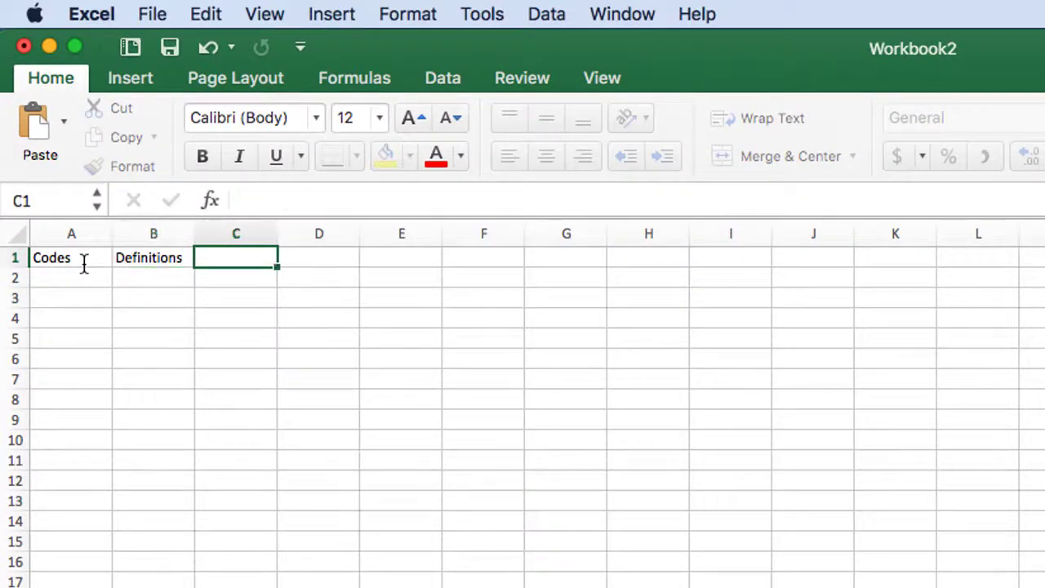
{"action": "key", "text": "Tab"}
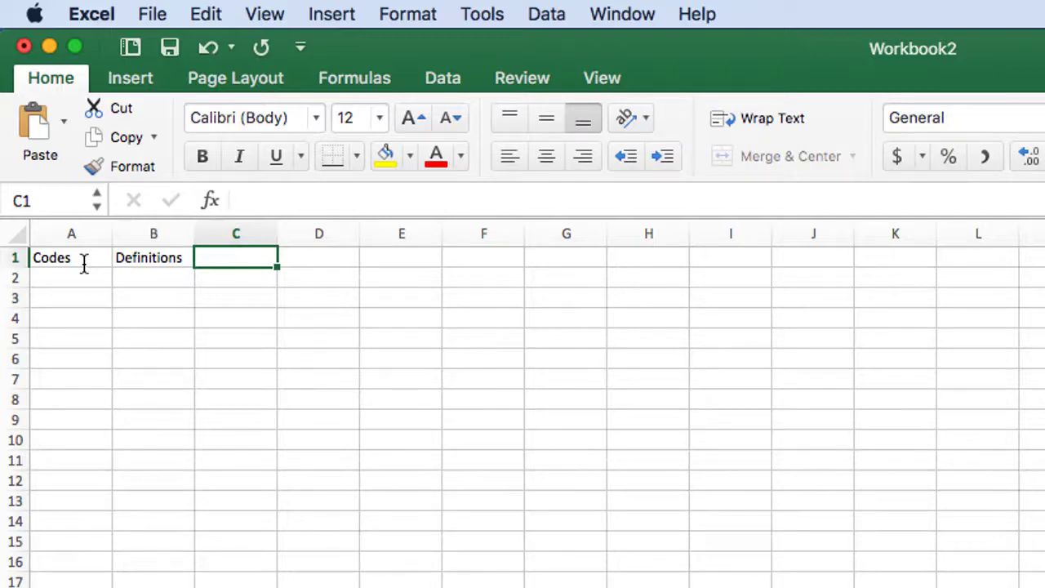
{"action": "type", "text": "Group 1"}
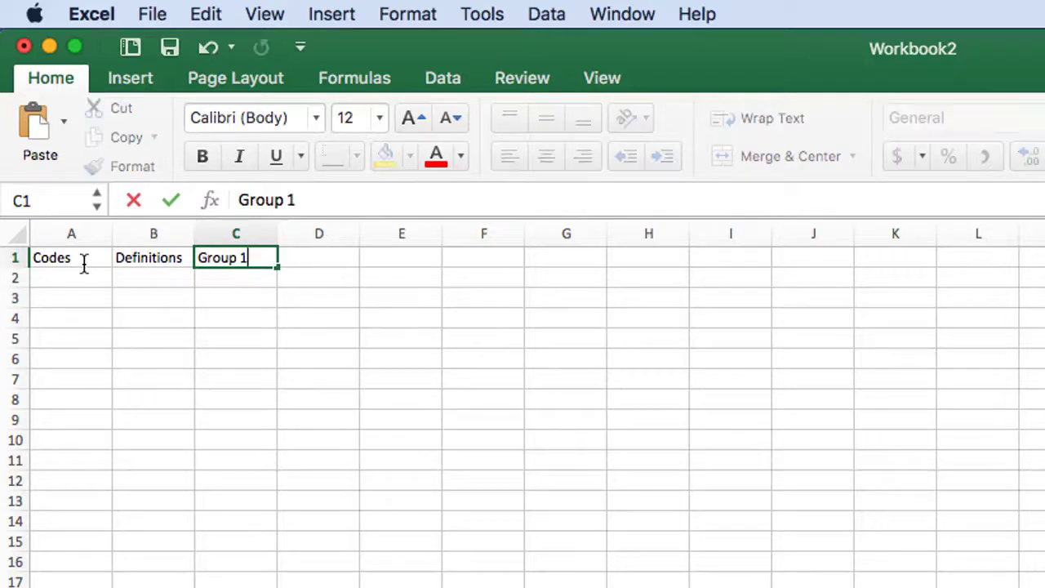
{"action": "key", "text": "Tab"}
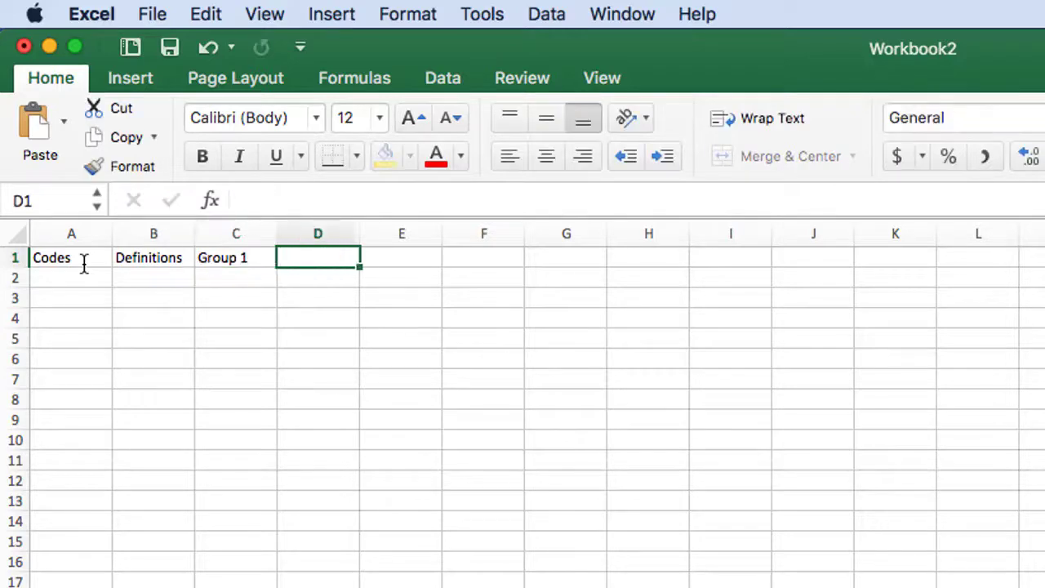
{"action": "type", "text": "Group 2"}
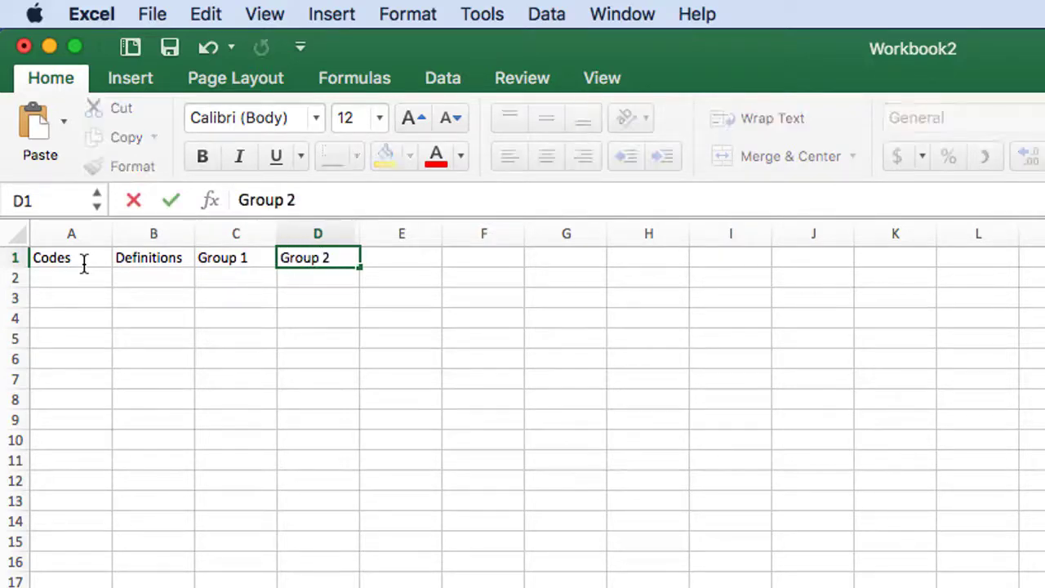
Step: Enter the Code A row ('Code A means A', group X) and widen columns B to D
{"action": "left_click", "coordinate": [60, 282]}
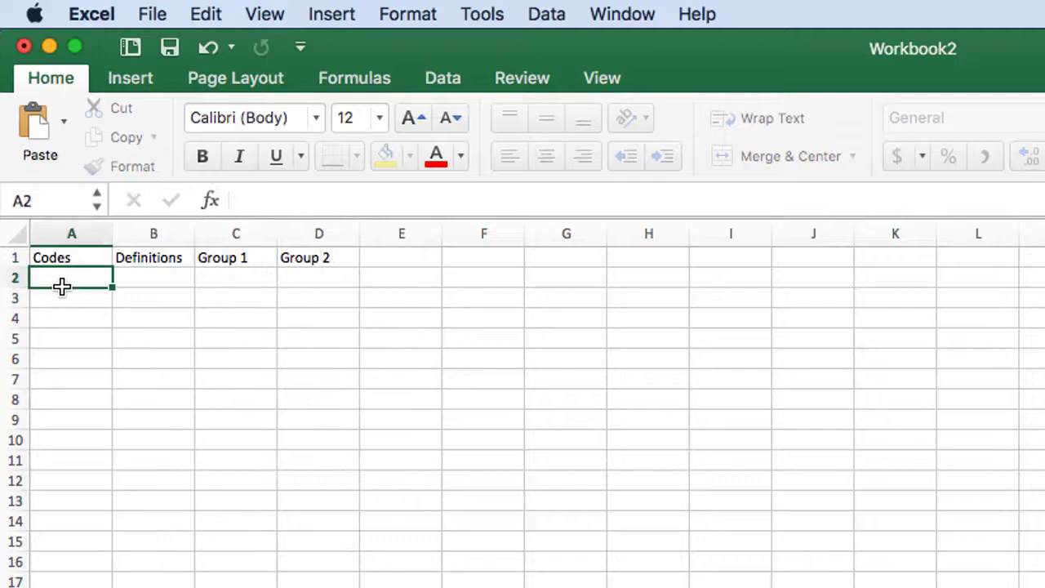
{"action": "type", "text": "Code"}
{"action": "key", "text": "BackSpace"}
{"action": "type", "text": "A"}
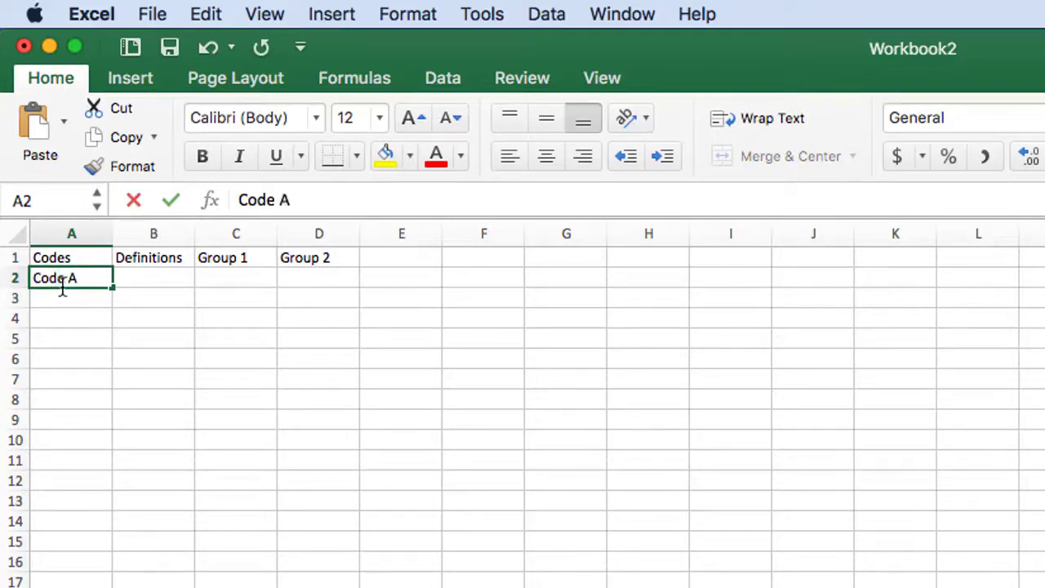
{"action": "key", "text": "Tab"}
{"action": "type", "text": "Code A mena"}
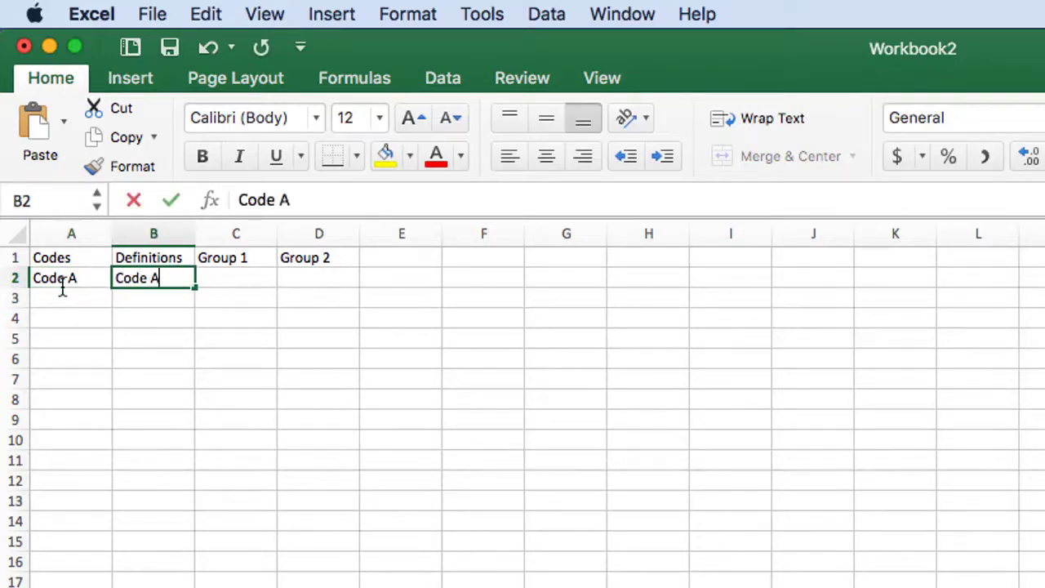
{"action": "key", "text": "BackSpace"}
{"action": "key", "text": "BackSpace"}
{"action": "type", "text": "ans A"}
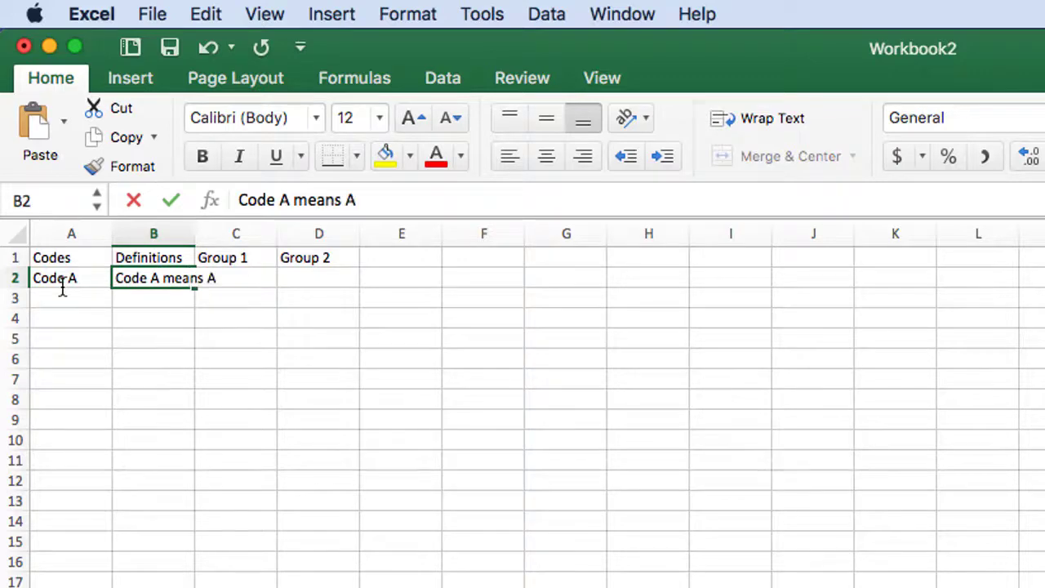
{"action": "key", "text": "Tab"}
{"action": "type", "text": "X"}
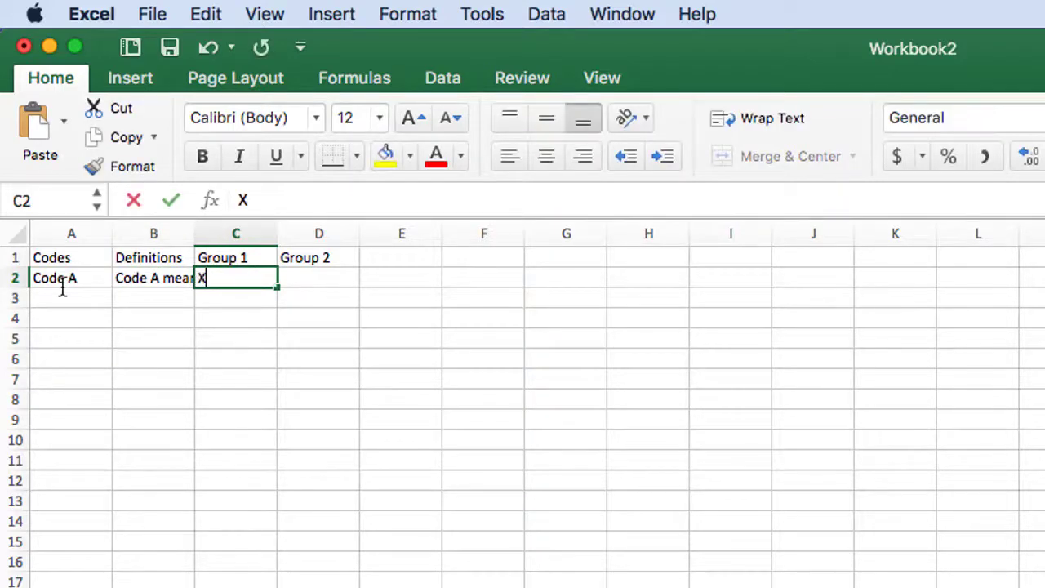
{"action": "left_click", "coordinate": [242, 377]}
{"action": "left_click_drag", "start_coordinate": [194, 233], "coordinate": [295, 233]}
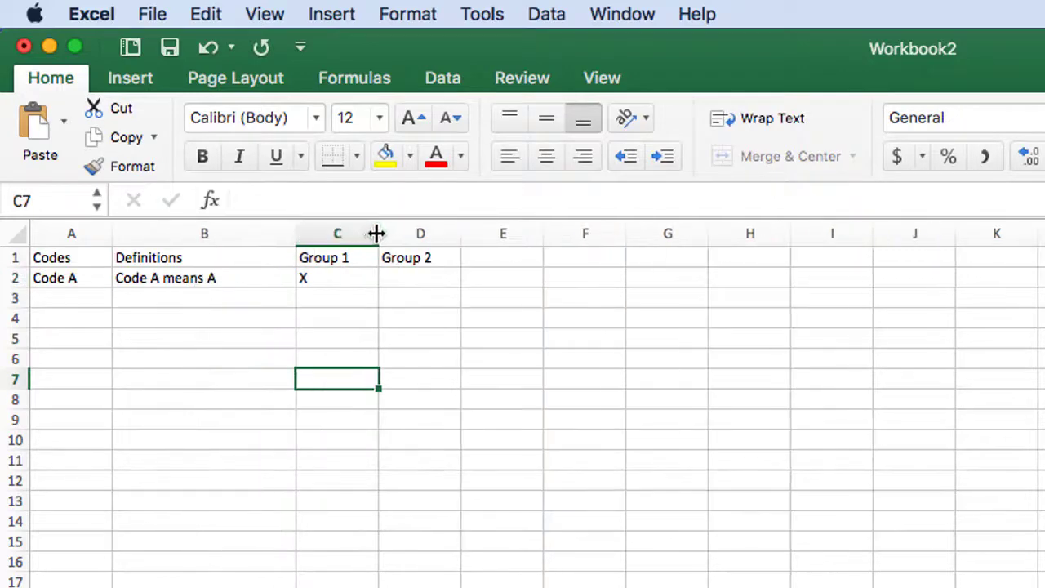
{"action": "left_click_drag", "start_coordinate": [377, 234], "coordinate": [503, 233]}
{"action": "left_click_drag", "start_coordinate": [582, 233], "coordinate": [728, 241]}
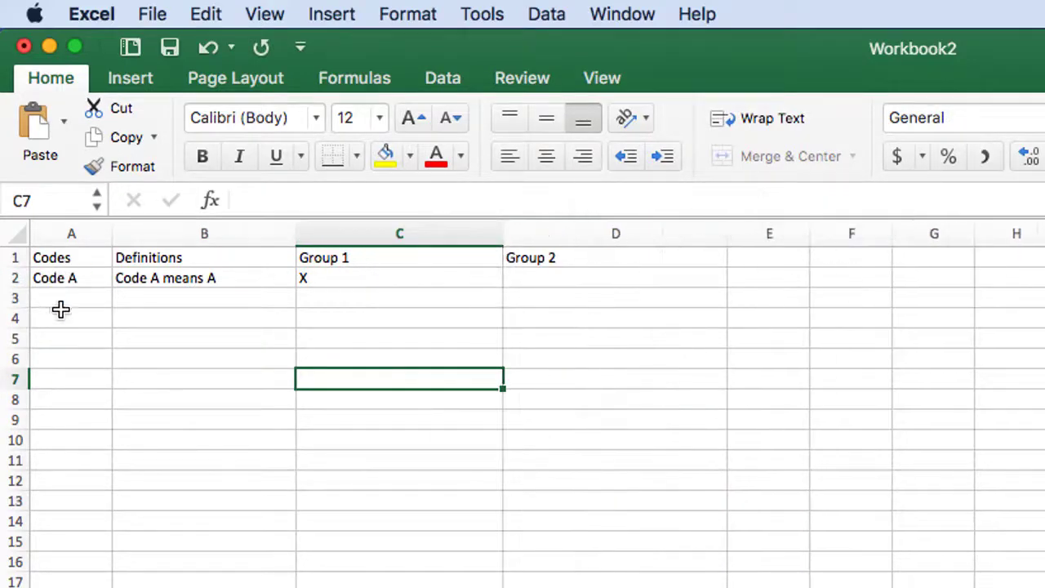
Step: Enter the Code B row with definition 'Code B means B' and groups Y and Z
{"action": "left_click", "coordinate": [63, 299]}
{"action": "type", "text": "Code B"}
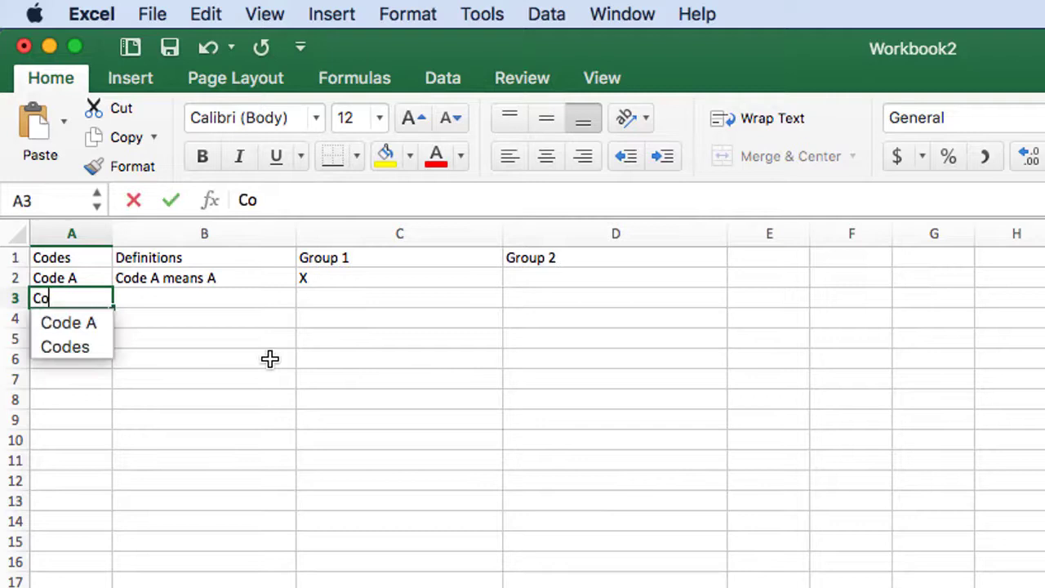
{"action": "key", "text": "Tab"}
{"action": "type", "text": "Code B  e"}
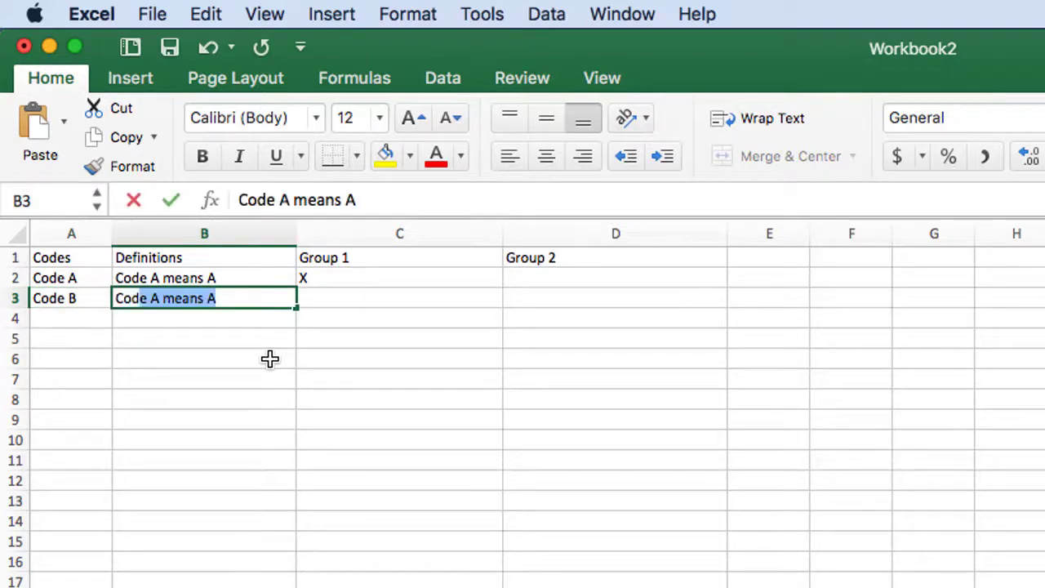
{"action": "key", "text": "BackSpace"}
{"action": "key", "text": "BackSpace"}
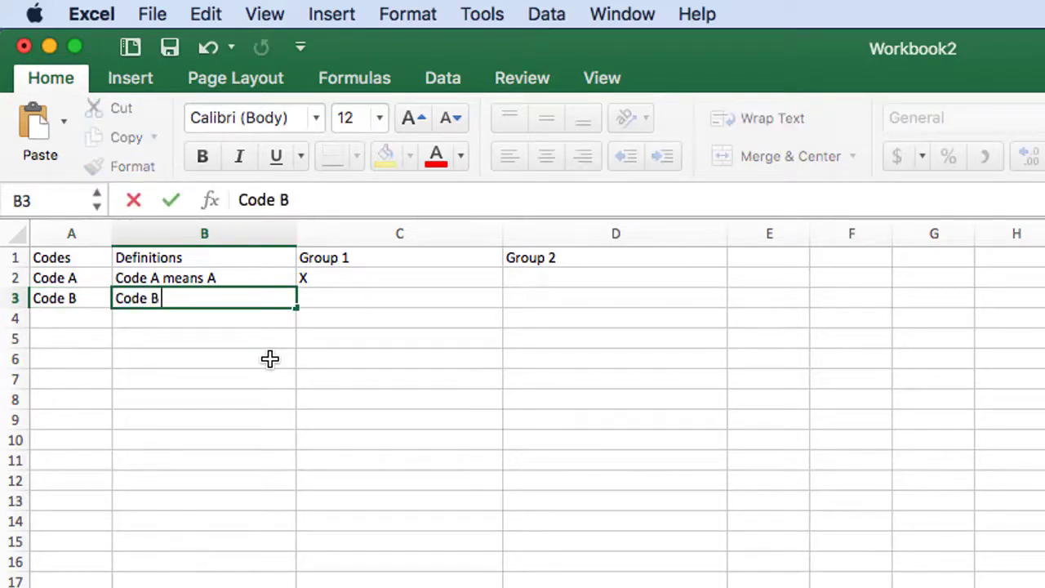
{"action": "type", "text": "means B"}
{"action": "key", "text": "Tab"}
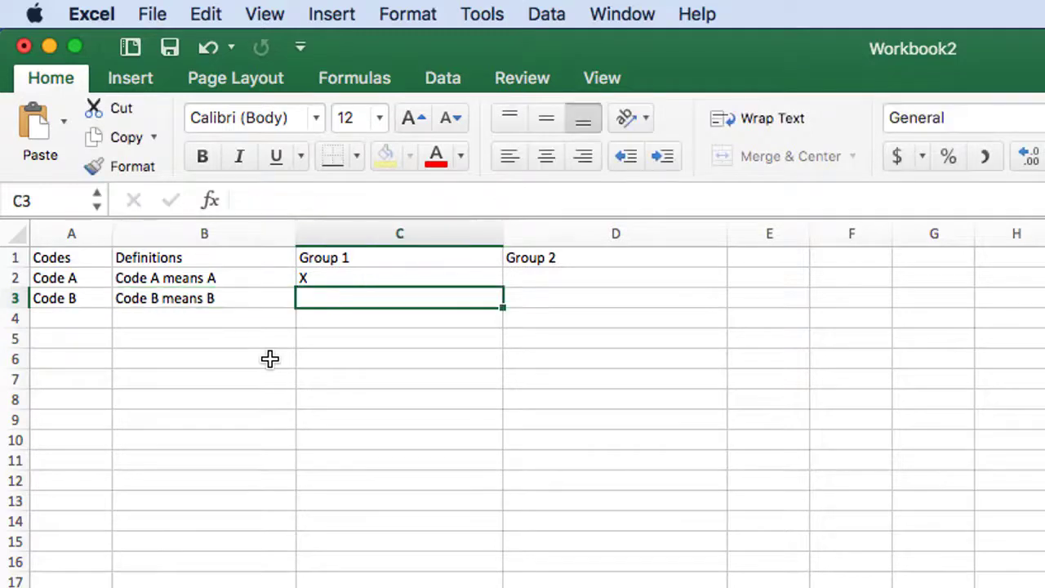
{"action": "type", "text": "Y"}
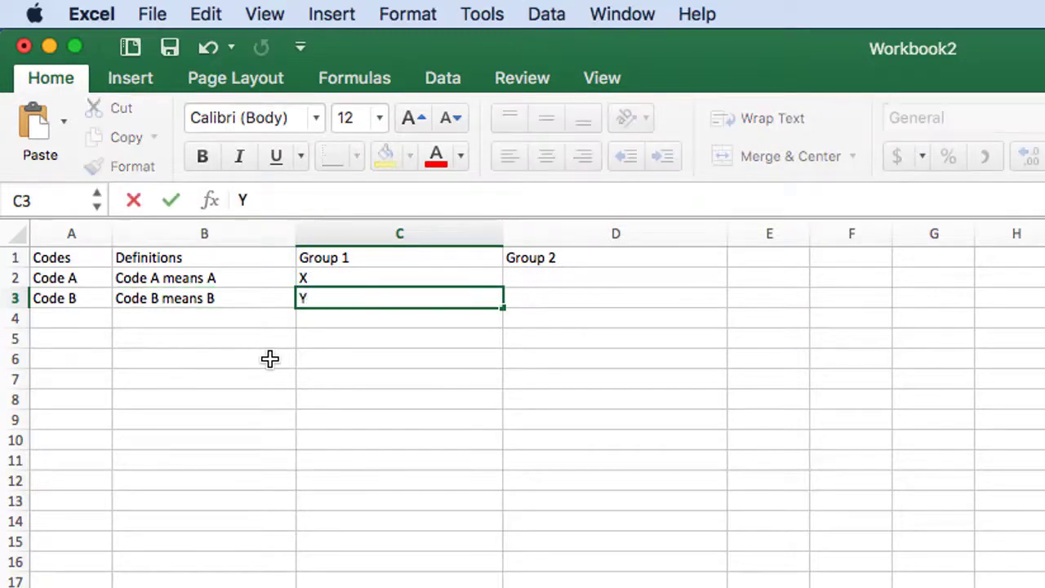
{"action": "key", "text": "Tab"}
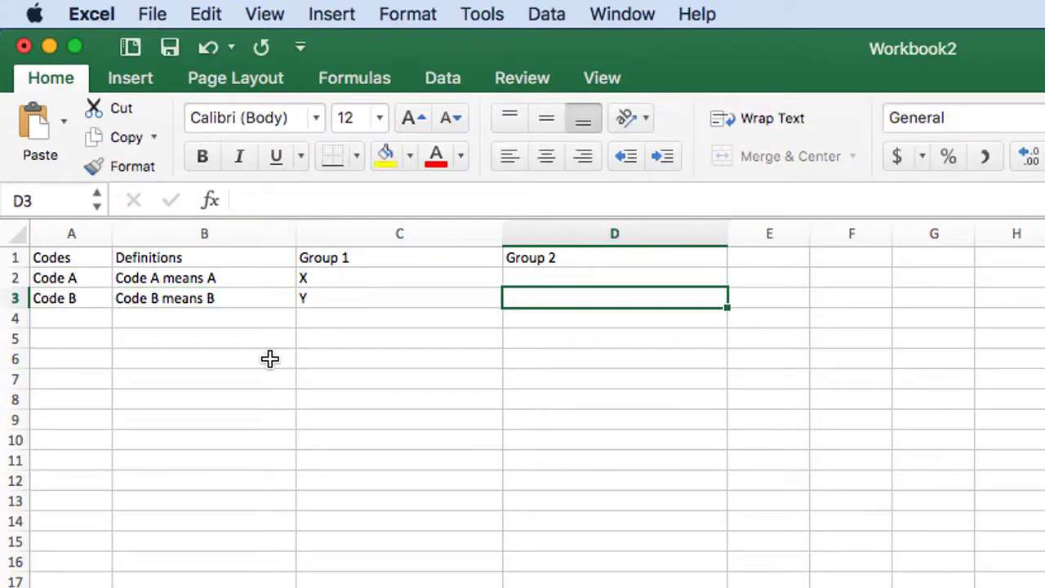
{"action": "type", "text": "Z"}
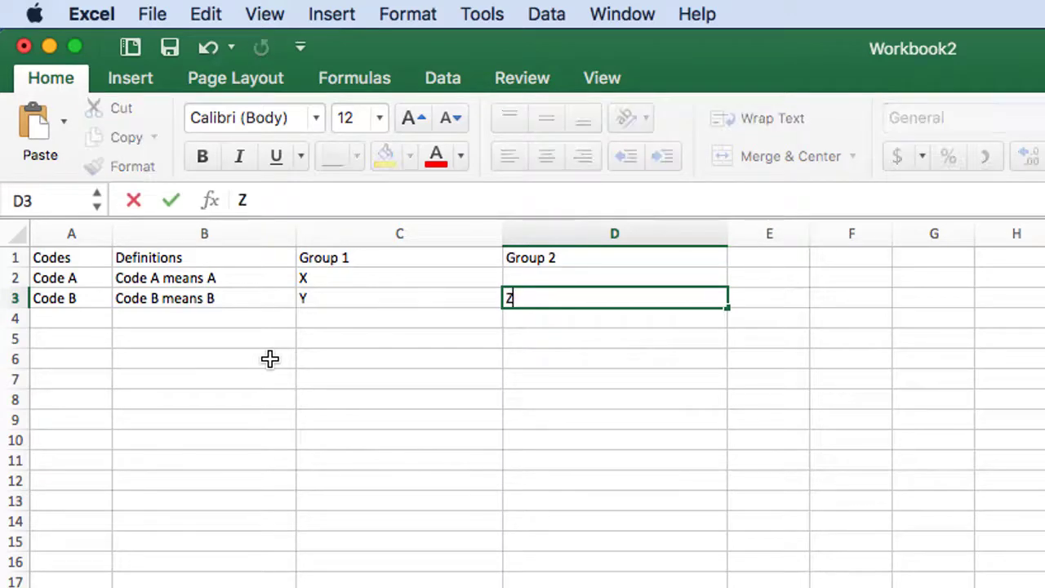
Step: Enter the Code C row with definition 'Code C means C' and Group 1 set to X
{"action": "left_click", "coordinate": [76, 318]}
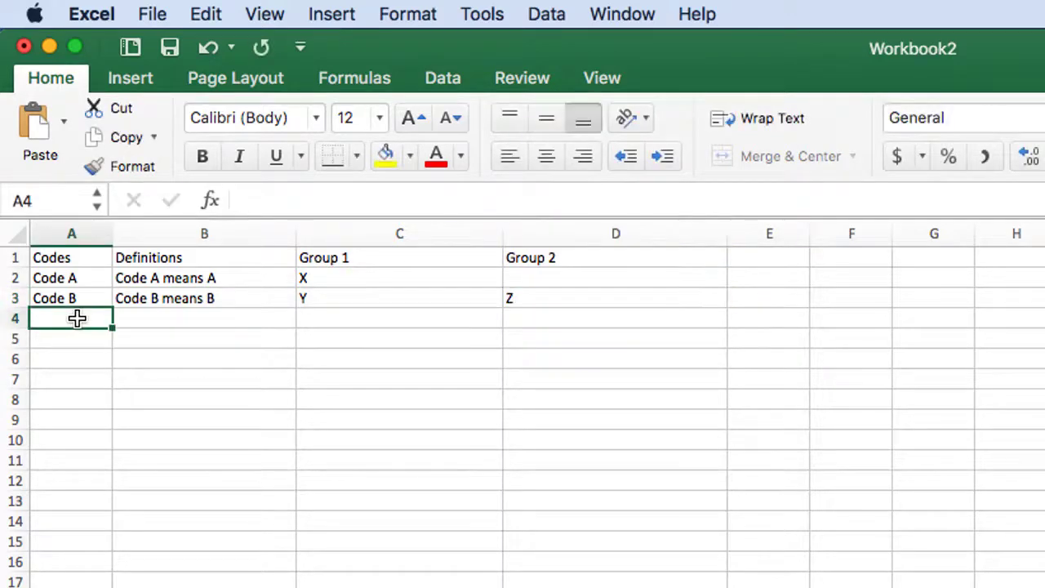
{"action": "type", "text": "Code C"}
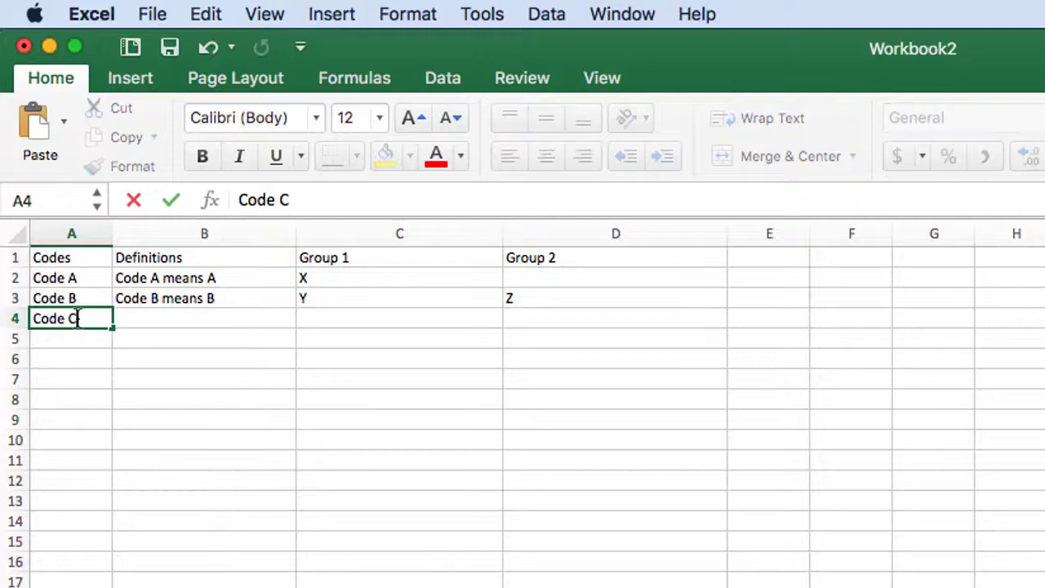
{"action": "key", "text": "Tab"}
{"action": "type", "text": "Cosde"}
{"action": "key", "text": "BackSpace"}
{"action": "key", "text": "BackSpace"}
{"action": "key", "text": "BackSpace"}
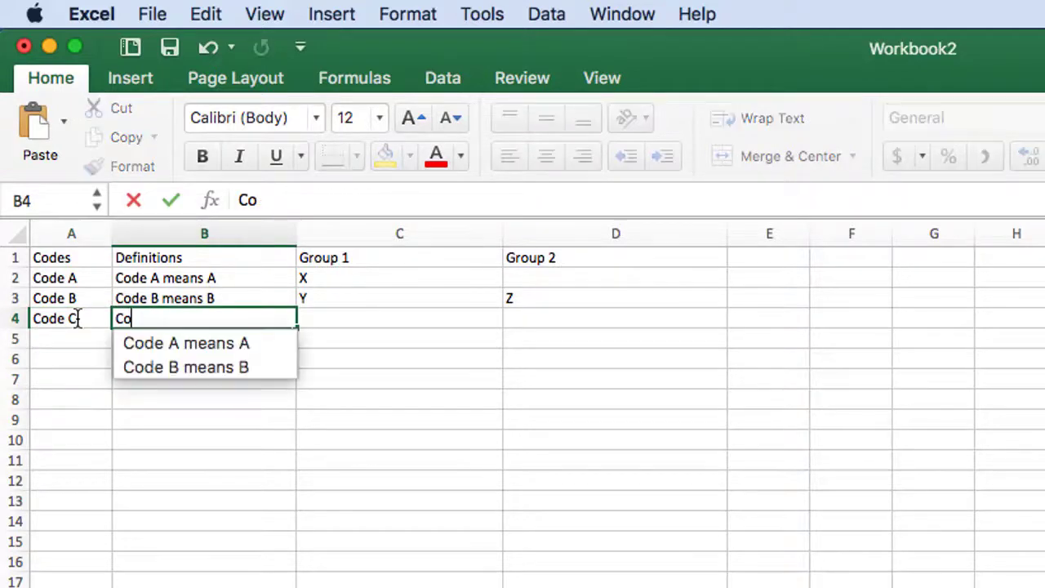
{"action": "type", "text": "de C means"}
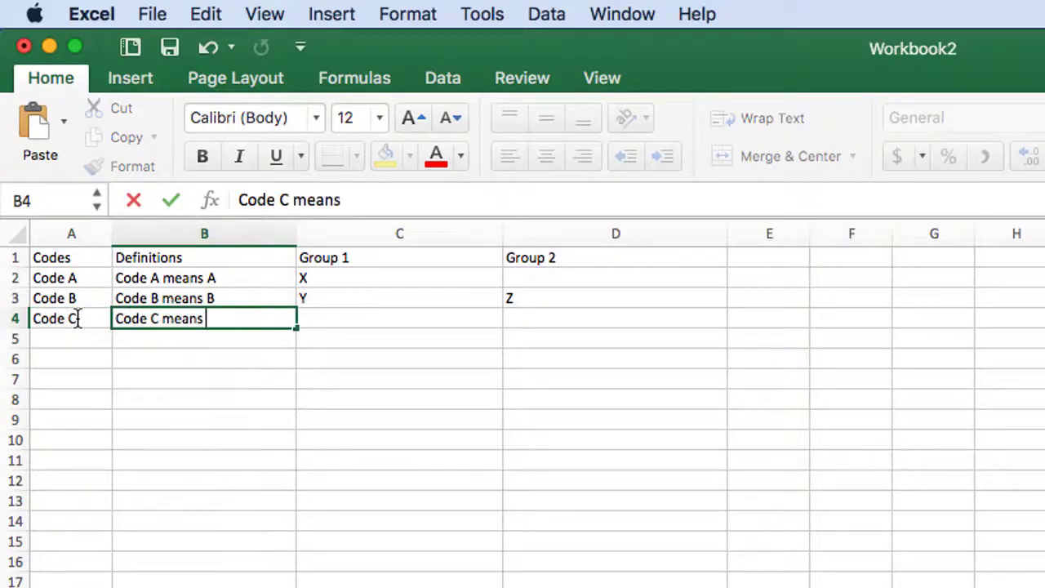
{"action": "type", "text": " C"}
{"action": "key", "text": "Tab"}
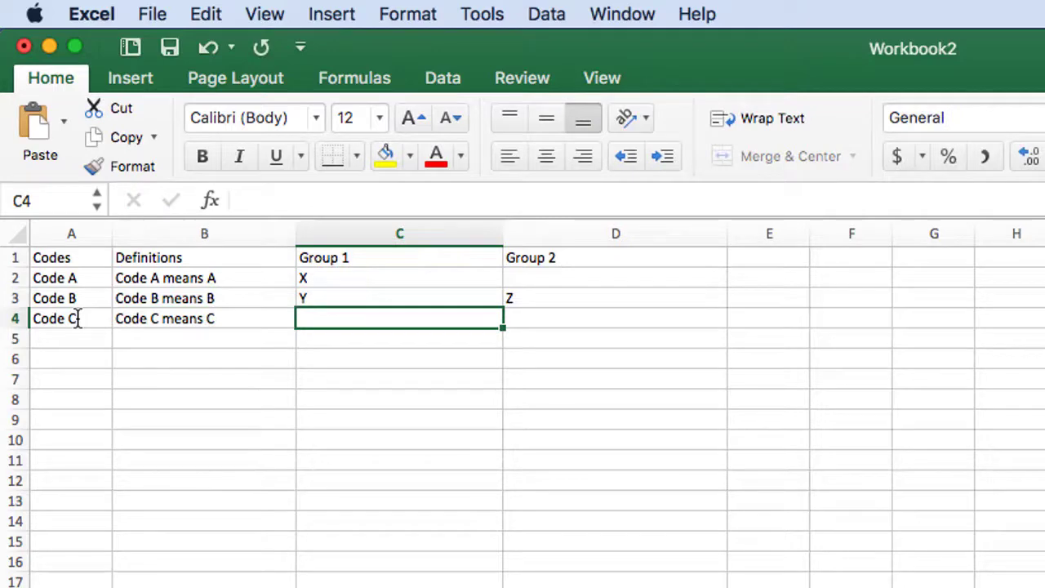
{"action": "type", "text": "X"}
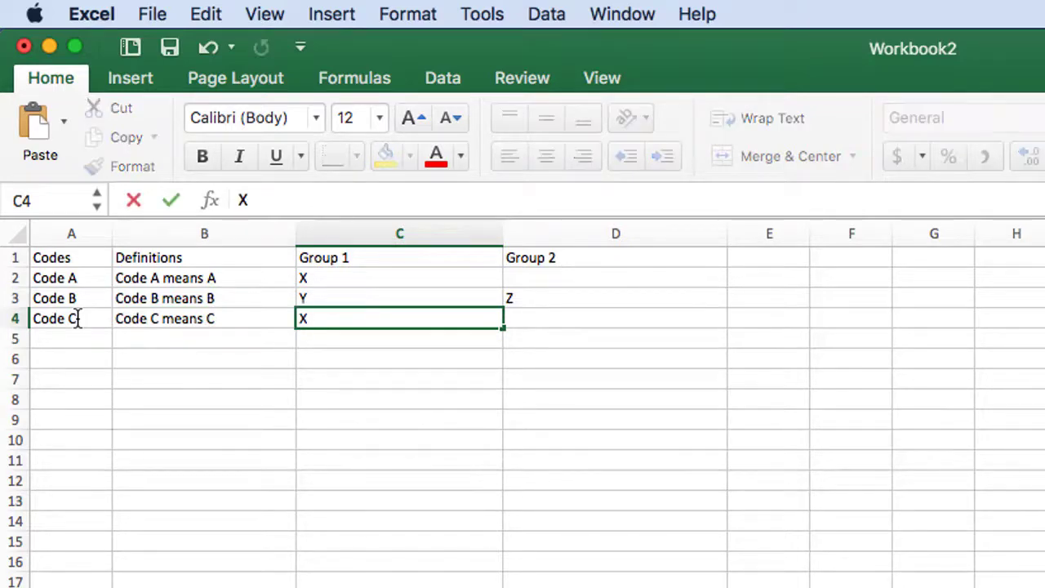
{"action": "key", "text": "Tab"}
Step: Set Code C's Group 2 to Y, save the workbook as Workbook2, and close it
{"action": "type", "text": "Y"}
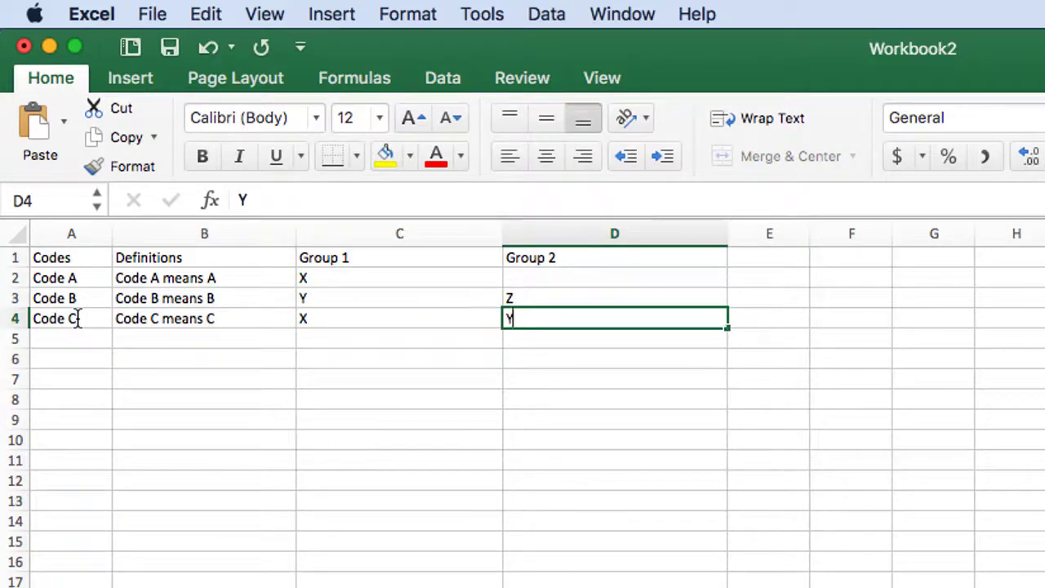
{"action": "left_click", "coordinate": [147, 479]}
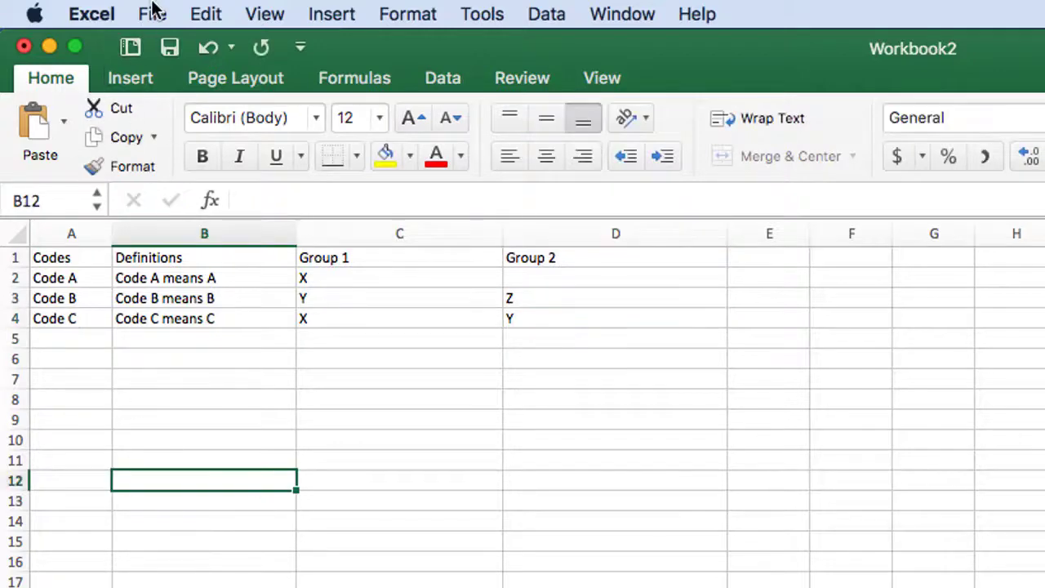
{"action": "left_click", "coordinate": [155, 15]}
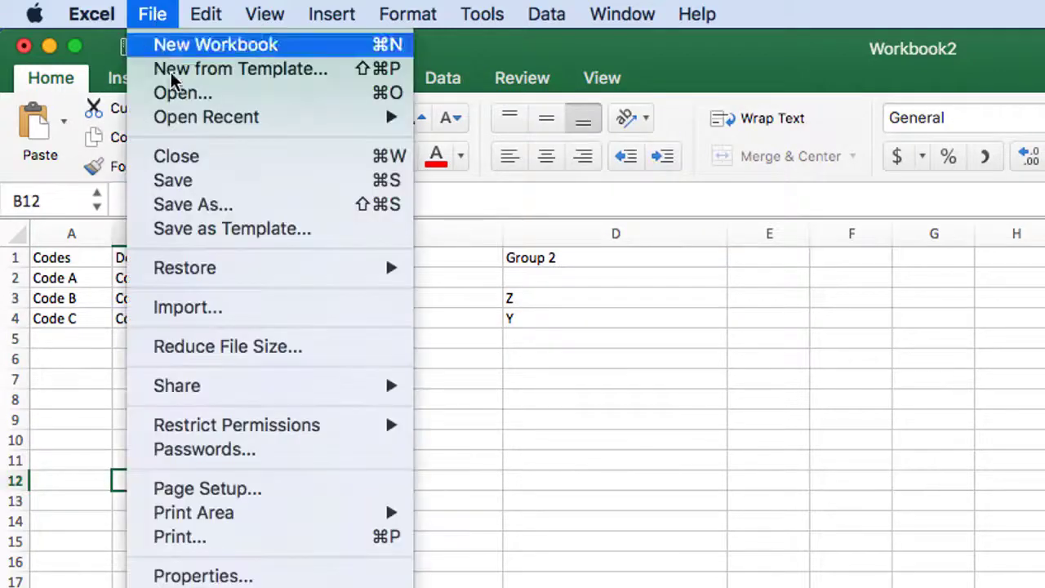
{"action": "left_click", "coordinate": [198, 207]}
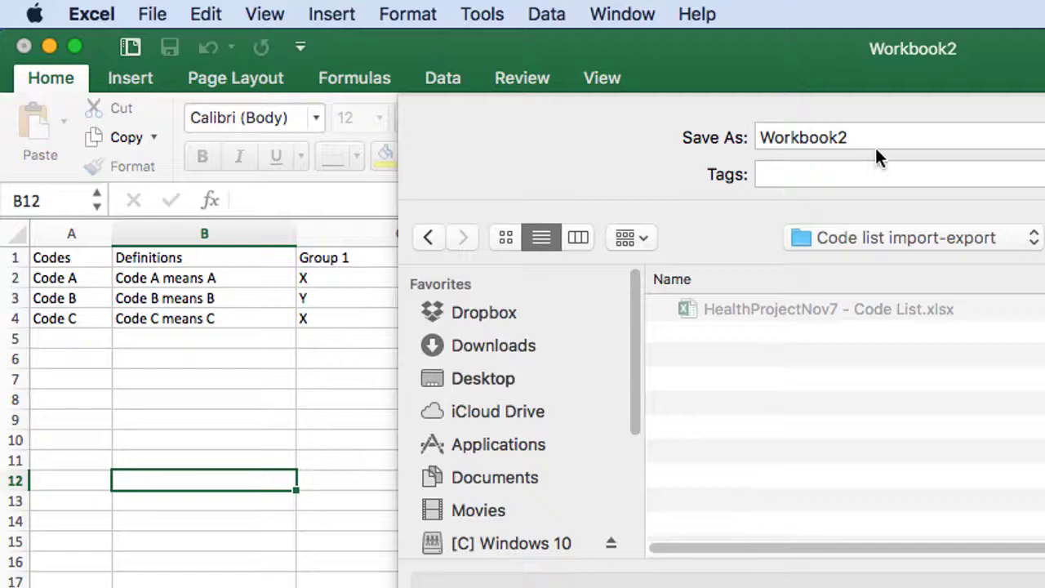
{"action": "key", "text": "Return"}
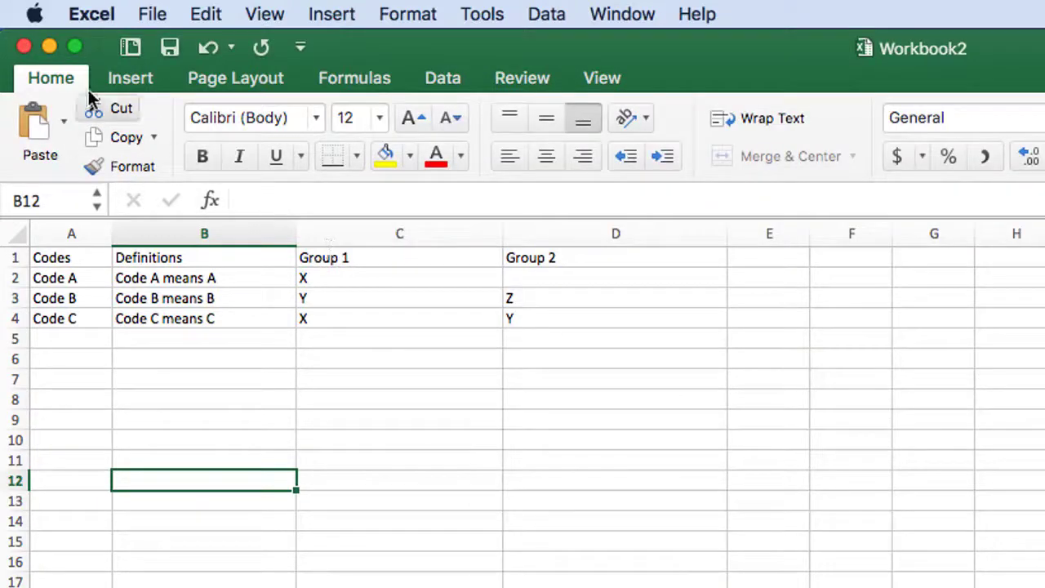
{"action": "left_click", "coordinate": [21, 45]}
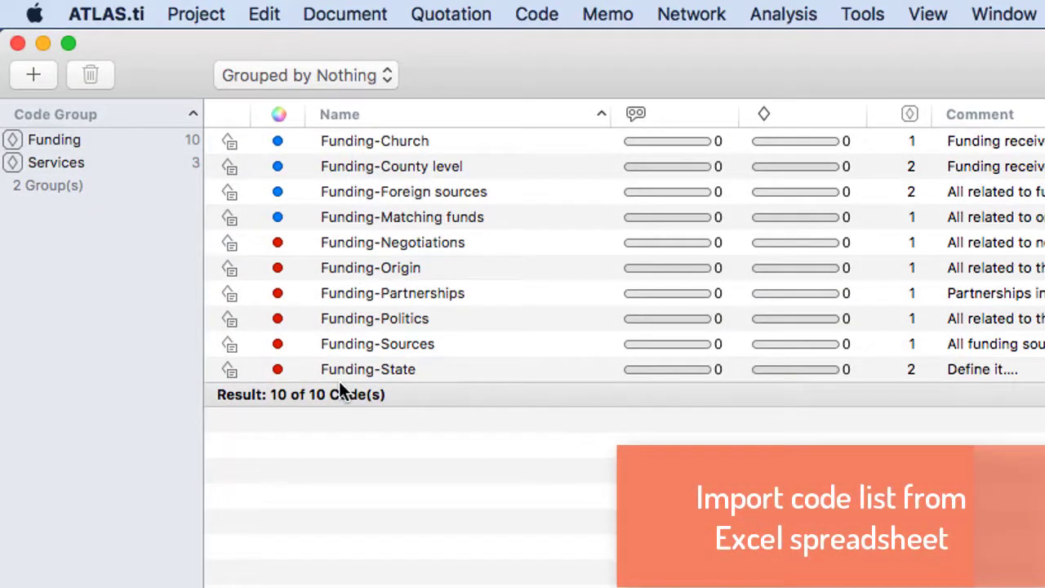
Step: Import Workbook2 as a code list, adding Code A, Code B, Code C and groups X, Y, Z
{"action": "left_click", "coordinate": [547, 17]}
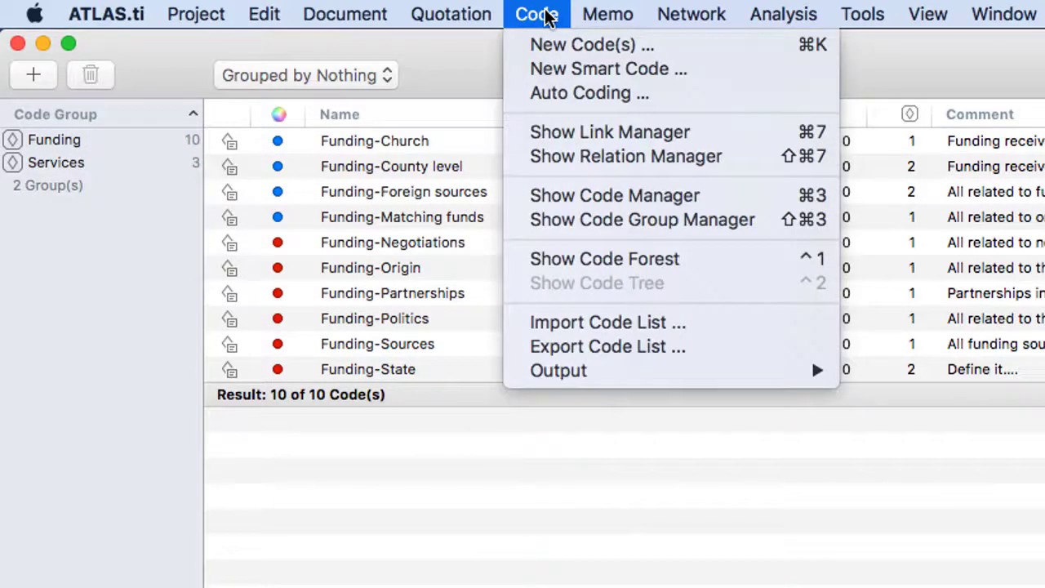
{"action": "left_click", "coordinate": [586, 321]}
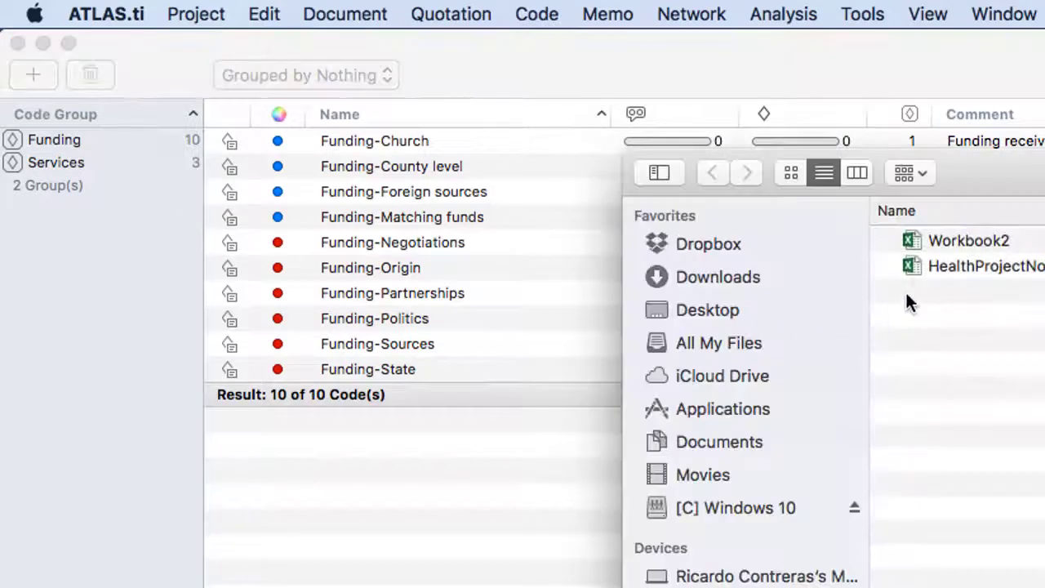
{"action": "double_click", "coordinate": [931, 242]}
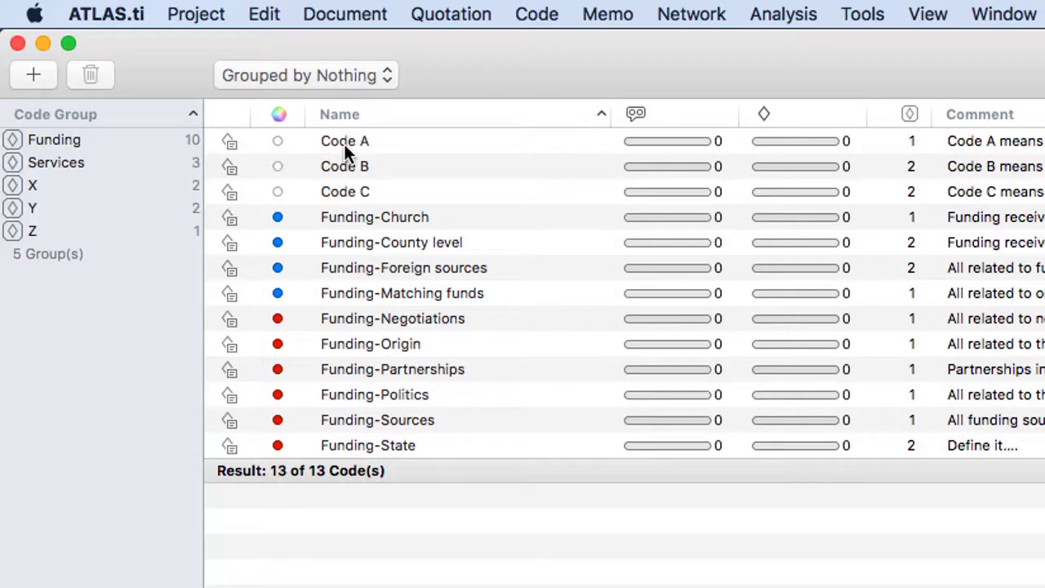
{"action": "left_click", "coordinate": [344, 144]}
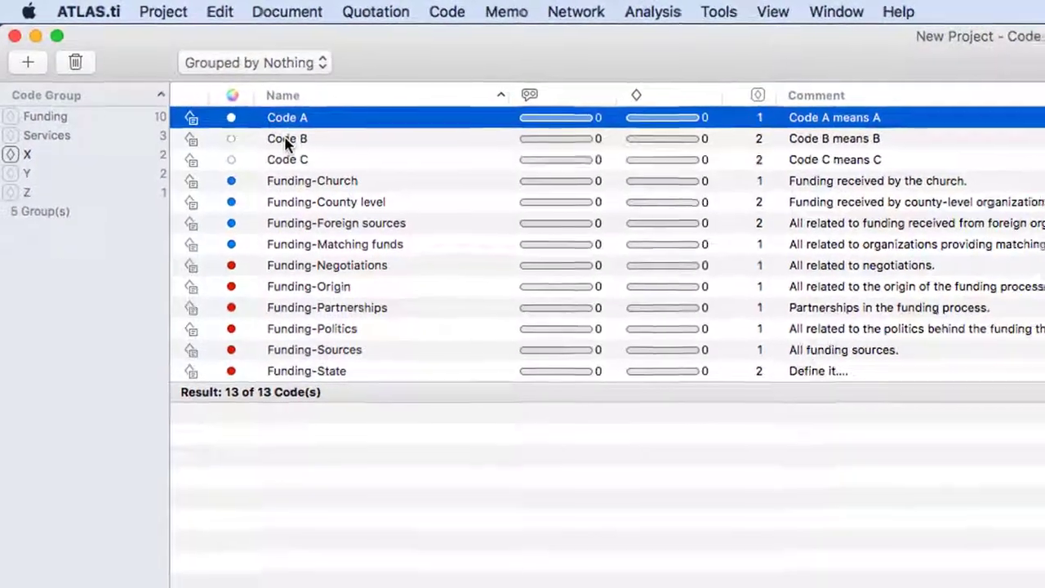
{"action": "left_click", "coordinate": [335, 162]}
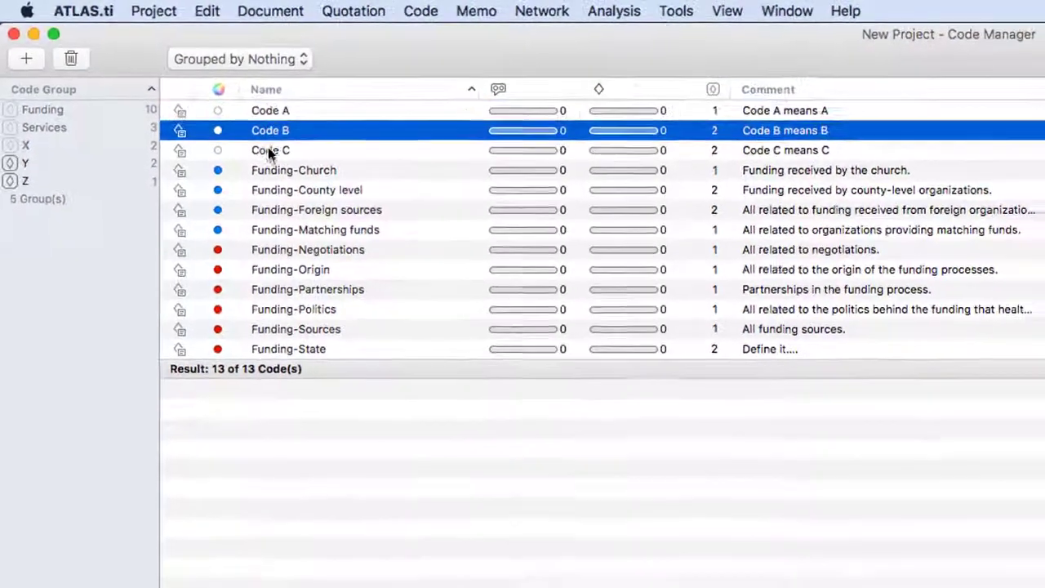
{"action": "left_click", "coordinate": [267, 150]}
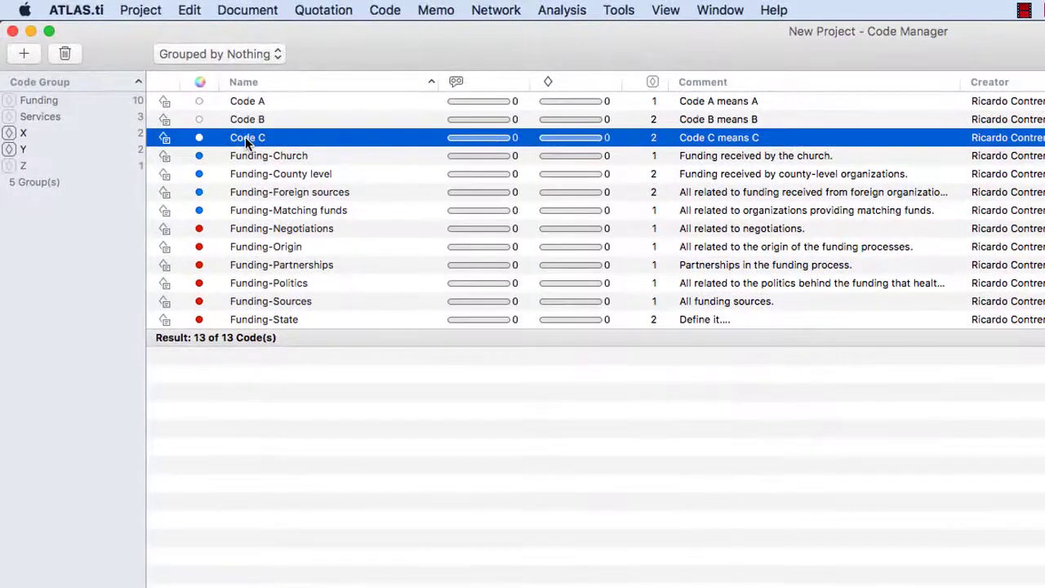
{"action": "left_click", "coordinate": [735, 102]}
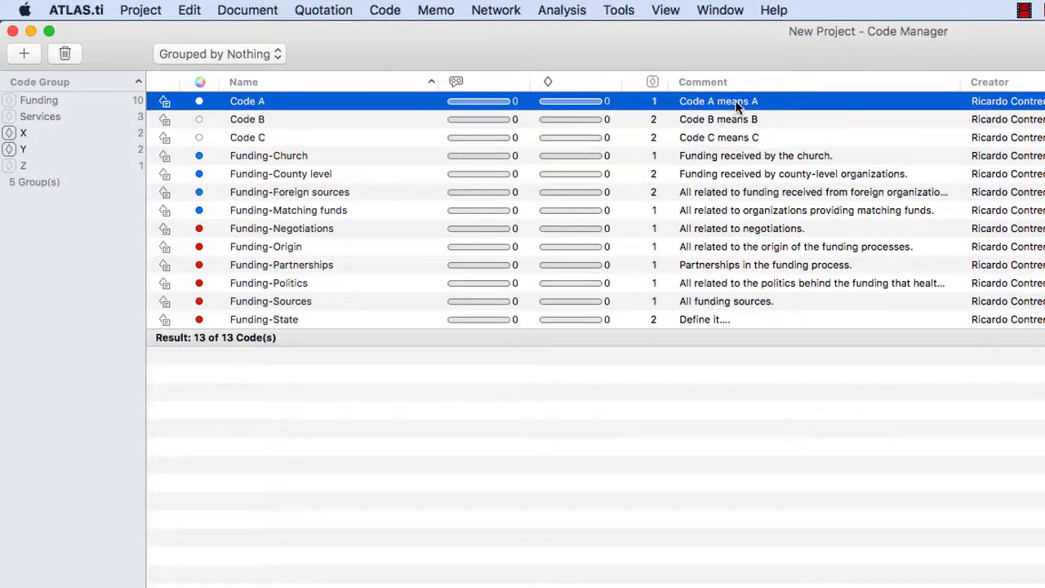
{"action": "left_click", "coordinate": [737, 123]}
{"action": "left_click", "coordinate": [740, 137]}
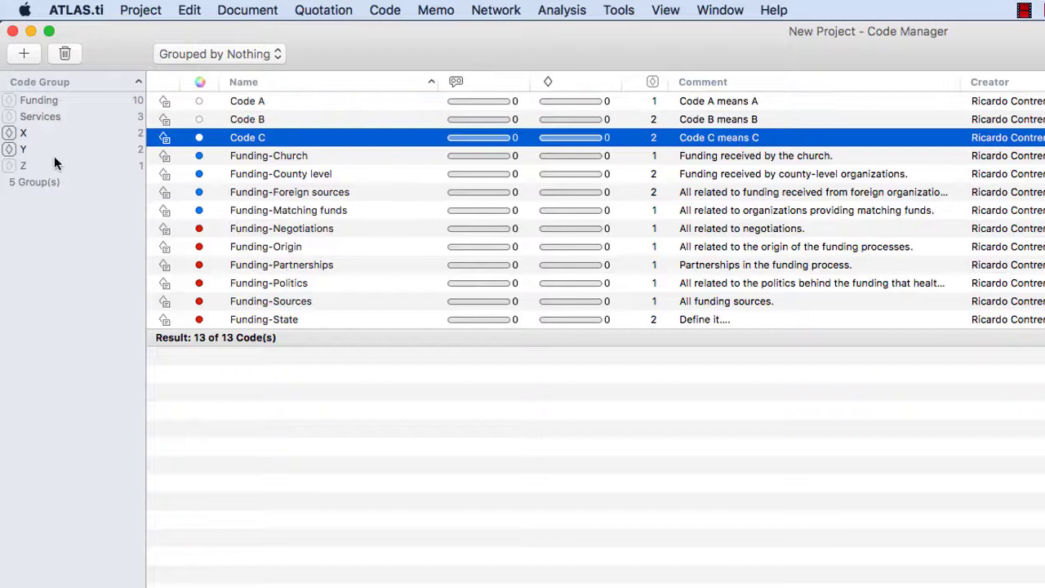
{"action": "left_click", "coordinate": [29, 135]}
{"action": "left_click", "coordinate": [26, 146]}
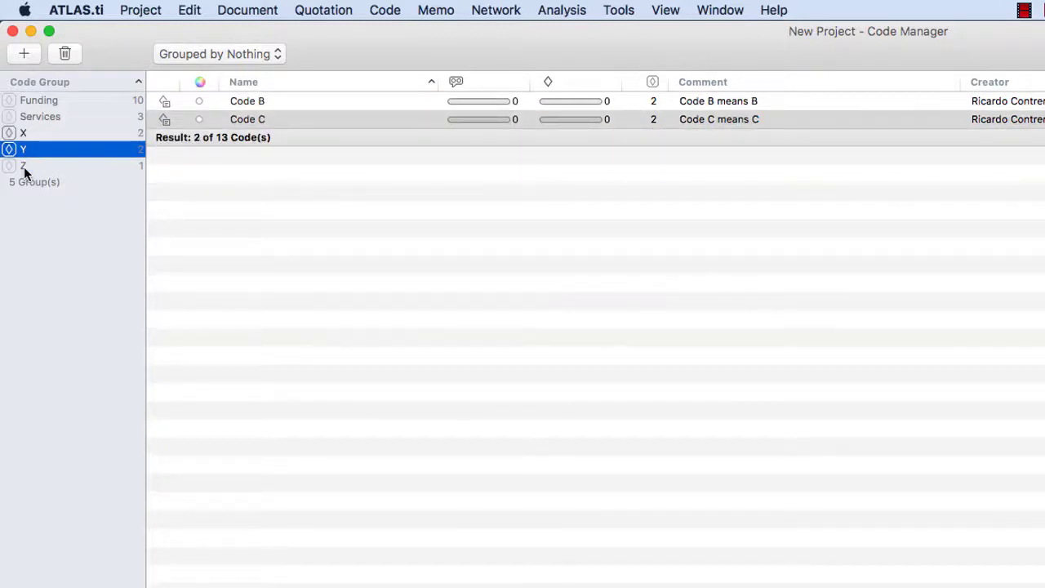
{"action": "left_click", "coordinate": [24, 166]}
{"action": "left_click", "coordinate": [28, 134]}
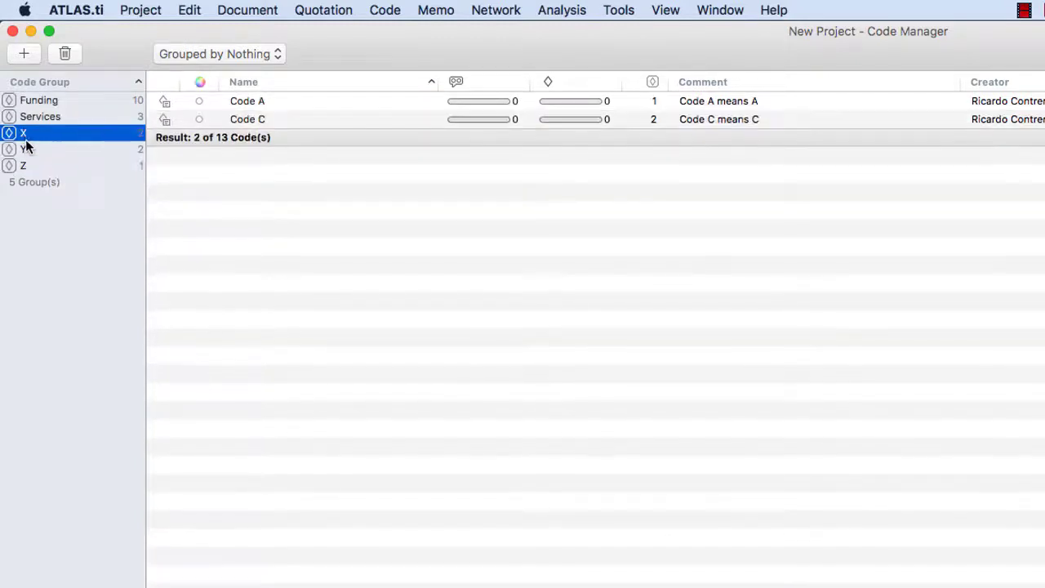
{"action": "left_click", "coordinate": [26, 151]}
{"action": "left_click", "coordinate": [24, 166]}
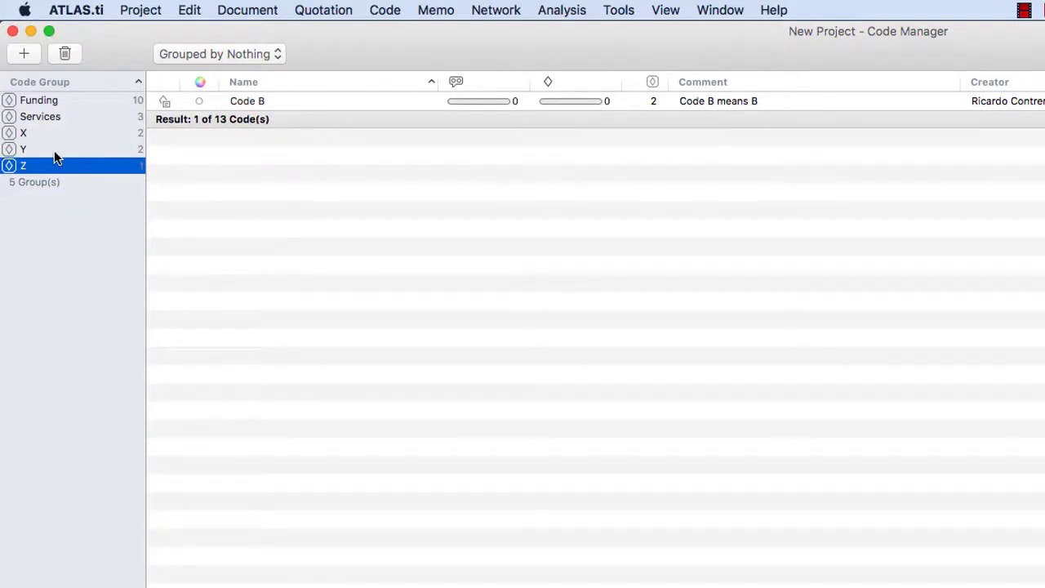
{"action": "left_click", "coordinate": [75, 296]}
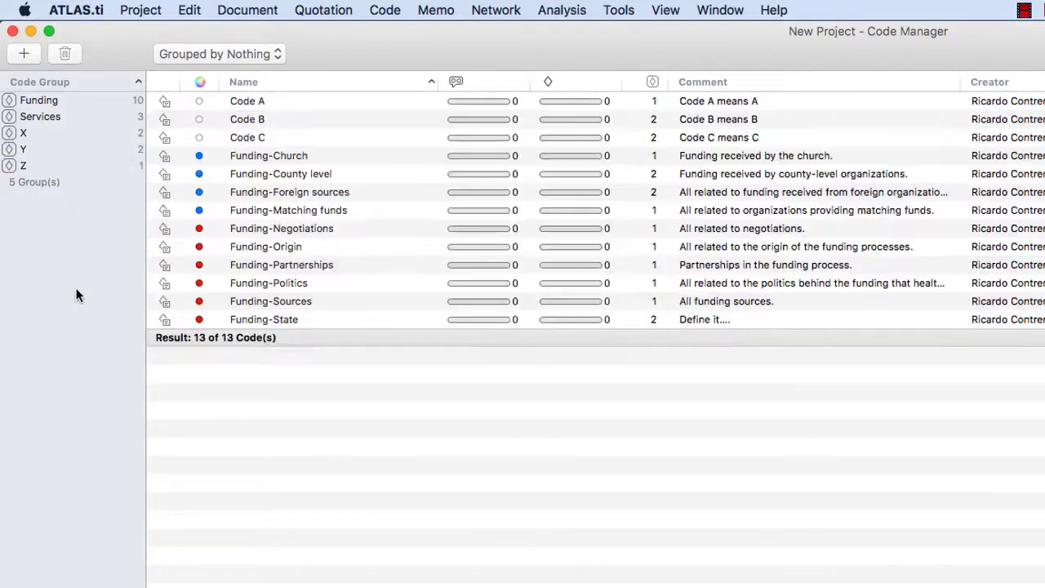